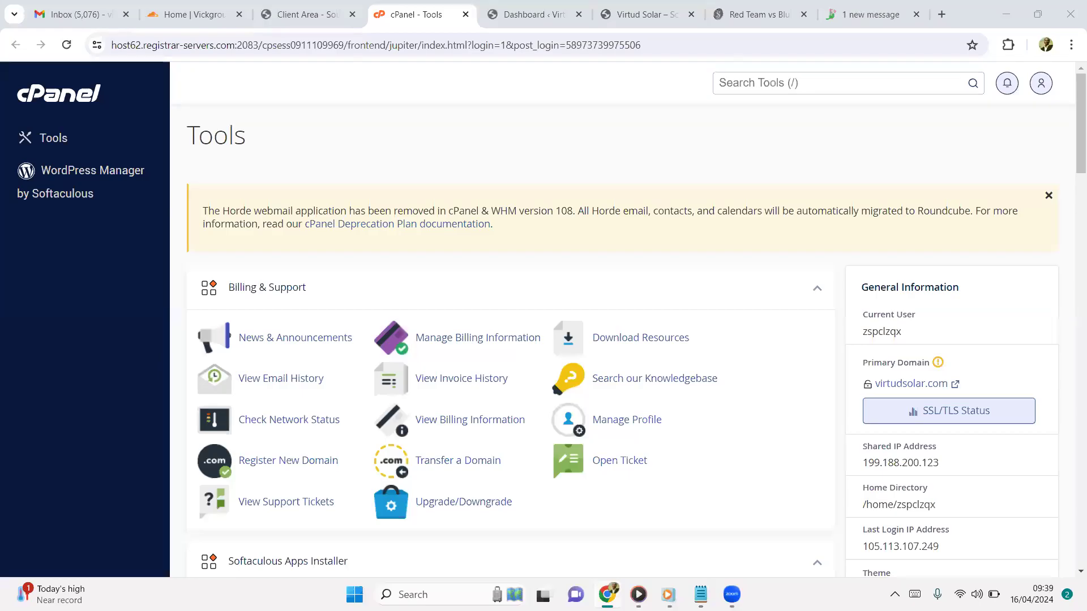
Leave the cPanel Tools page for the Virtud Solar tab showing the virtudsolar.com homepage
{"action": "key", "text": "XF86AudioRaiseVolume"}
{"action": "scroll", "coordinate": [529, 164], "scroll_direction": "down", "scroll_amount": 3}
{"action": "scroll", "coordinate": [530, 164], "scroll_direction": "up", "scroll_amount": 3}
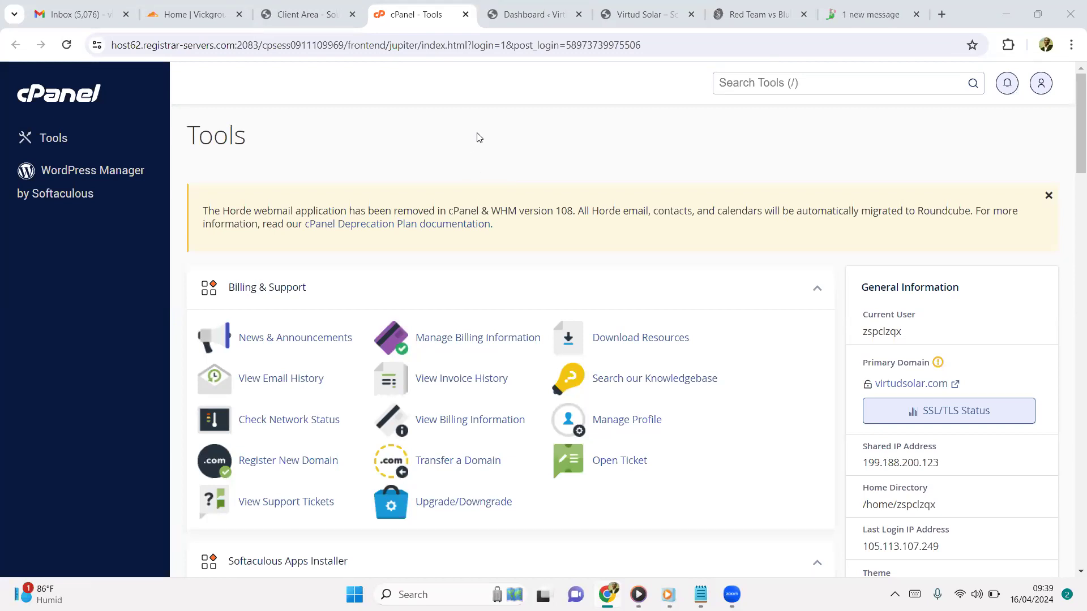
{"action": "left_click", "coordinate": [635, 17]}
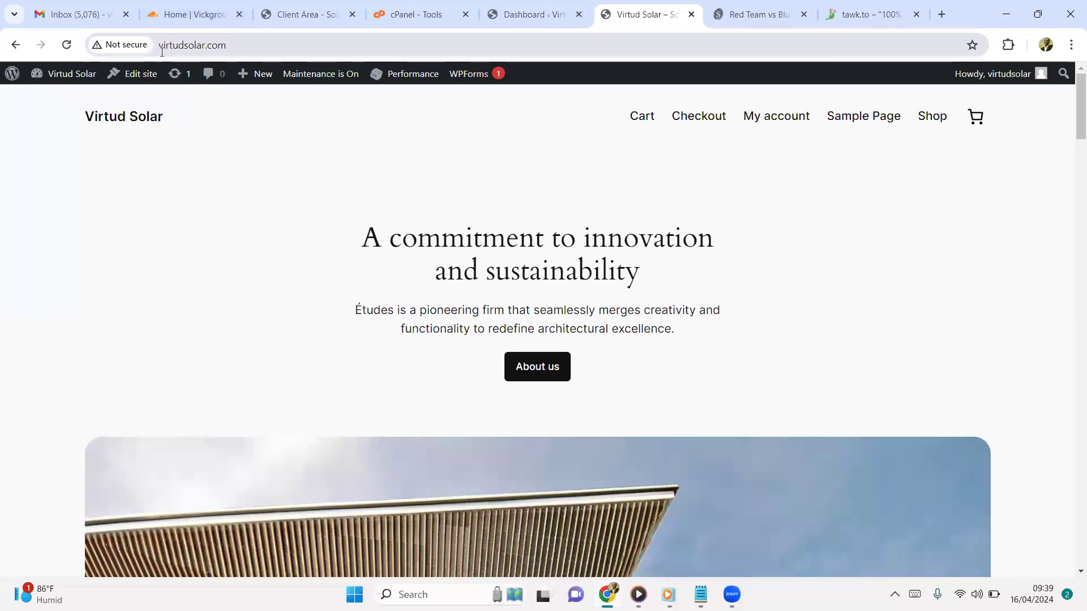
Load careers.virtudsolar.com by adding the 'careers.' prefix to the site address
{"action": "left_click", "coordinate": [162, 51]}
{"action": "left_click", "coordinate": [162, 51]}
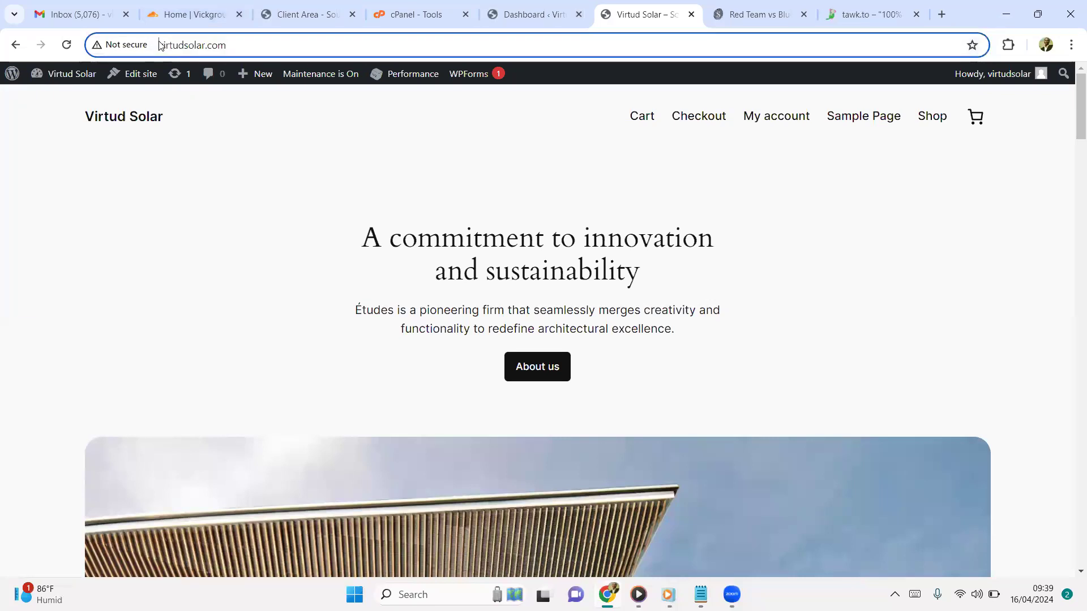
{"action": "type", "text": "blog."}
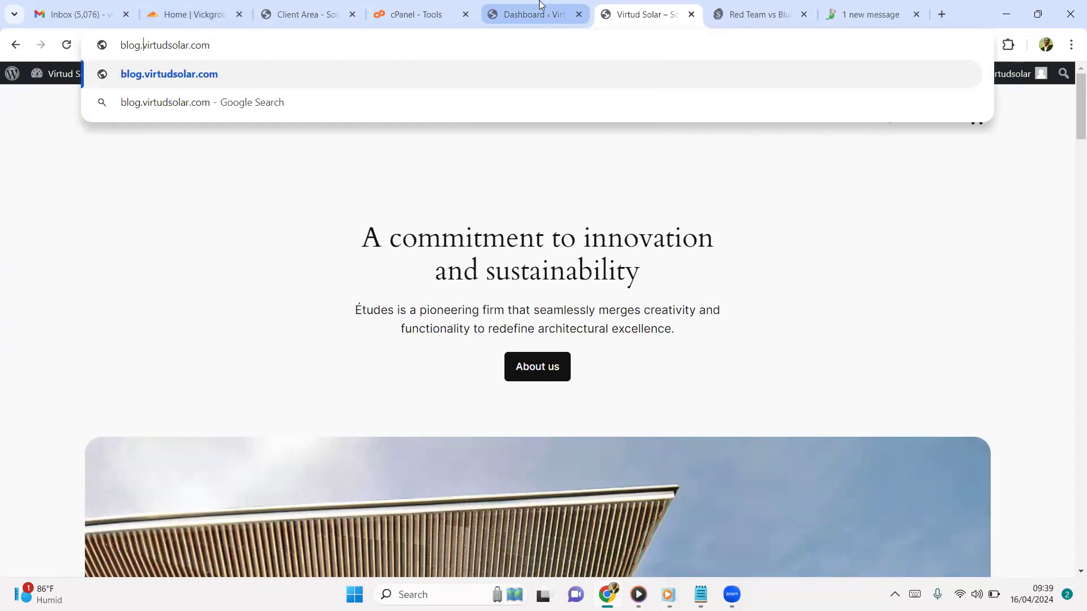
{"action": "key", "text": "BackSpace"}
{"action": "key", "text": "BackSpace"}
{"action": "key", "text": "BackSpace"}
{"action": "key", "text": "BackSpace"}
{"action": "key", "text": "BackSpace"}
{"action": "type", "text": "car"}
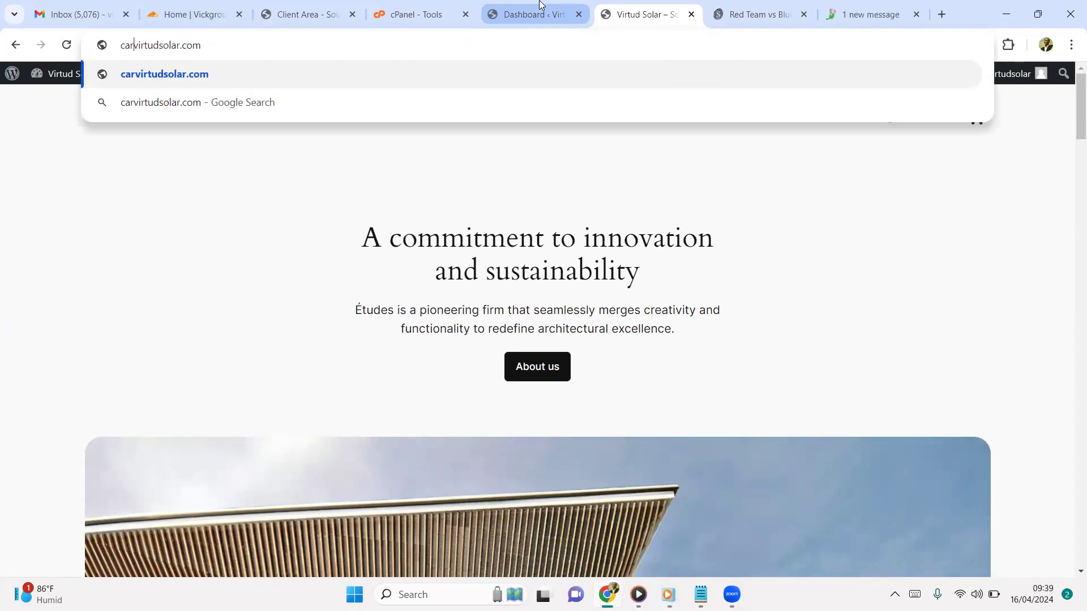
{"action": "type", "text": "eers."}
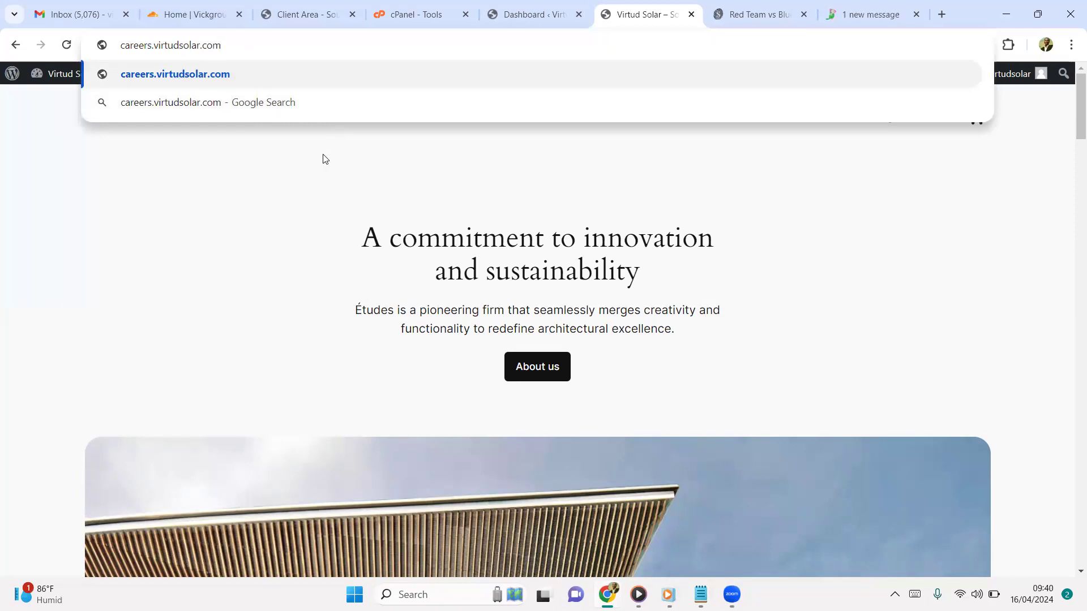
{"action": "key", "text": "Return"}
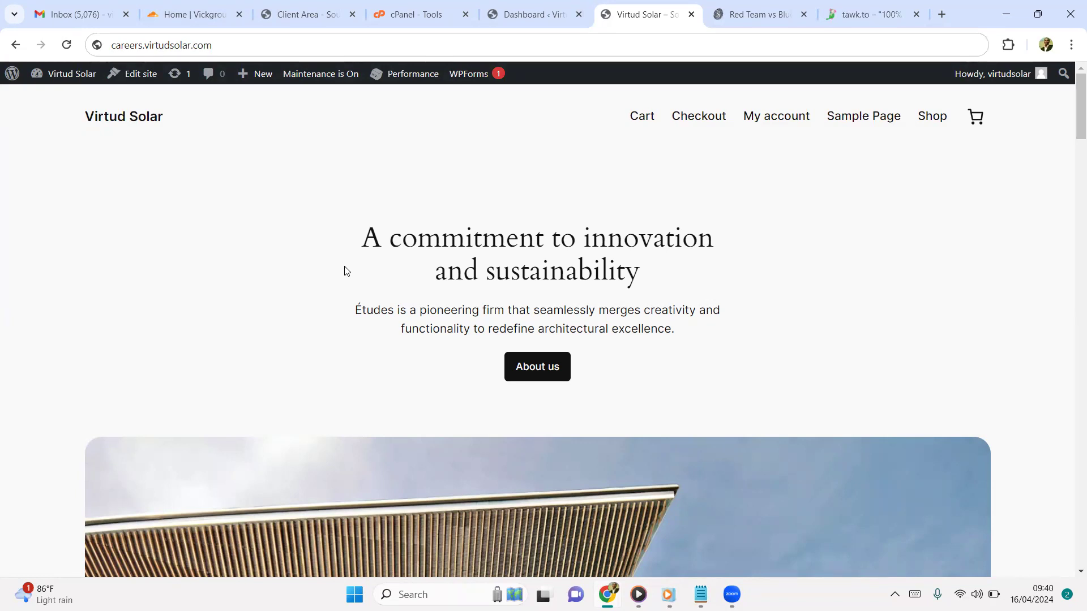
Search Google for 'owasp top 10' in a new tab and open the OWASP Top Ten project page
{"action": "left_click", "coordinate": [942, 17]}
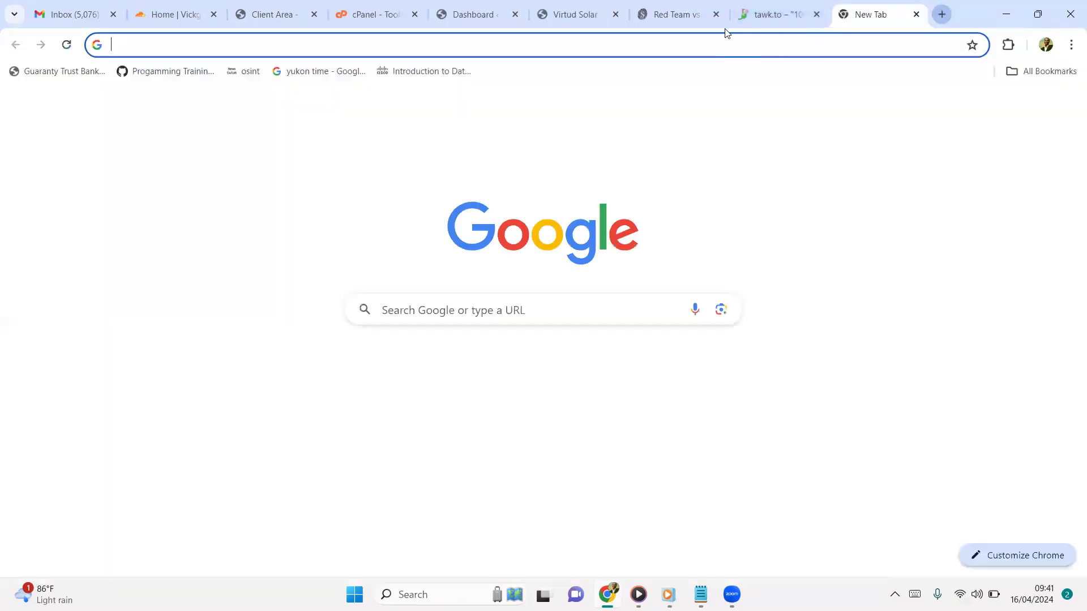
{"action": "type", "text": "owasp"}
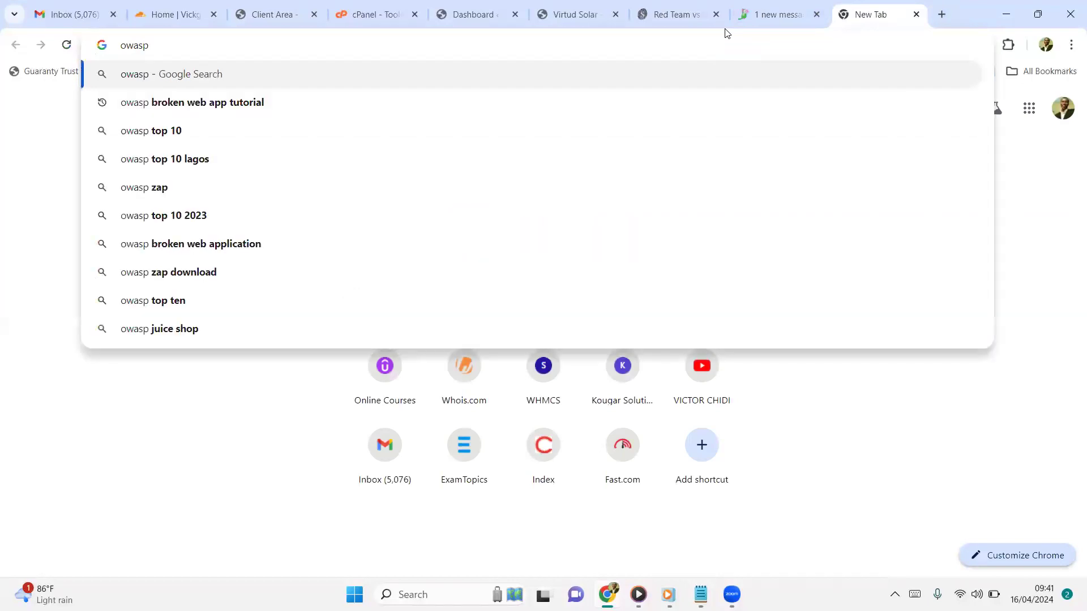
{"action": "type", "text": " top 10"}
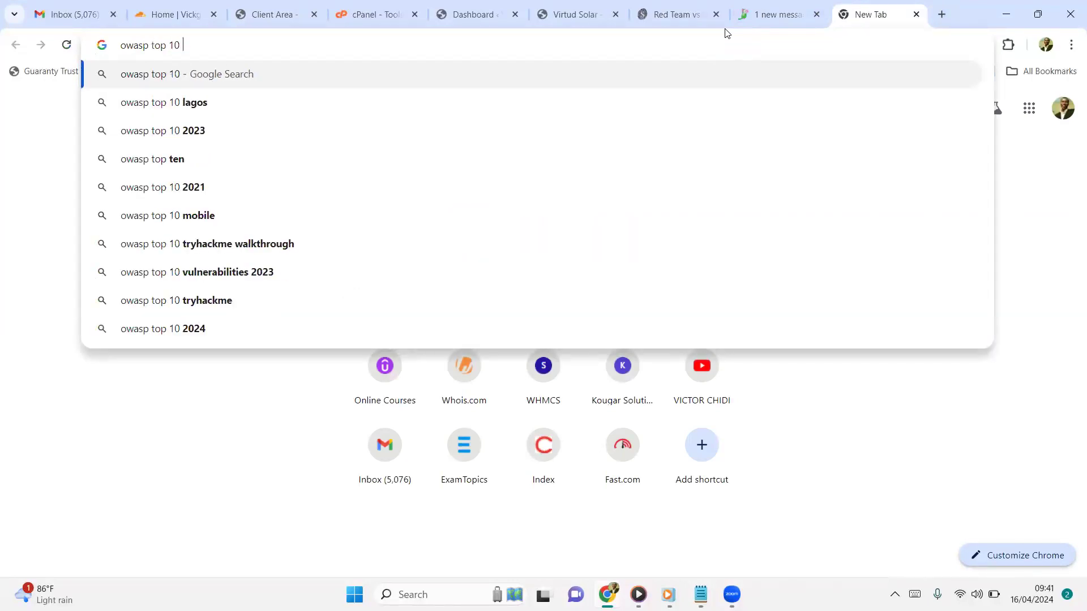
{"action": "key", "text": "Return"}
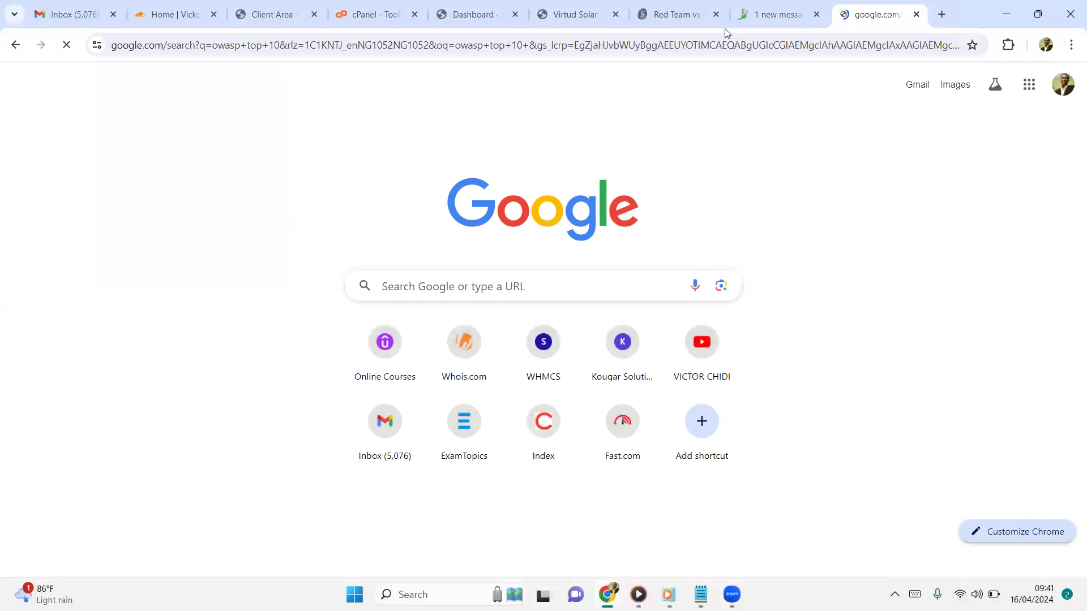
{"action": "left_click", "coordinate": [225, 270]}
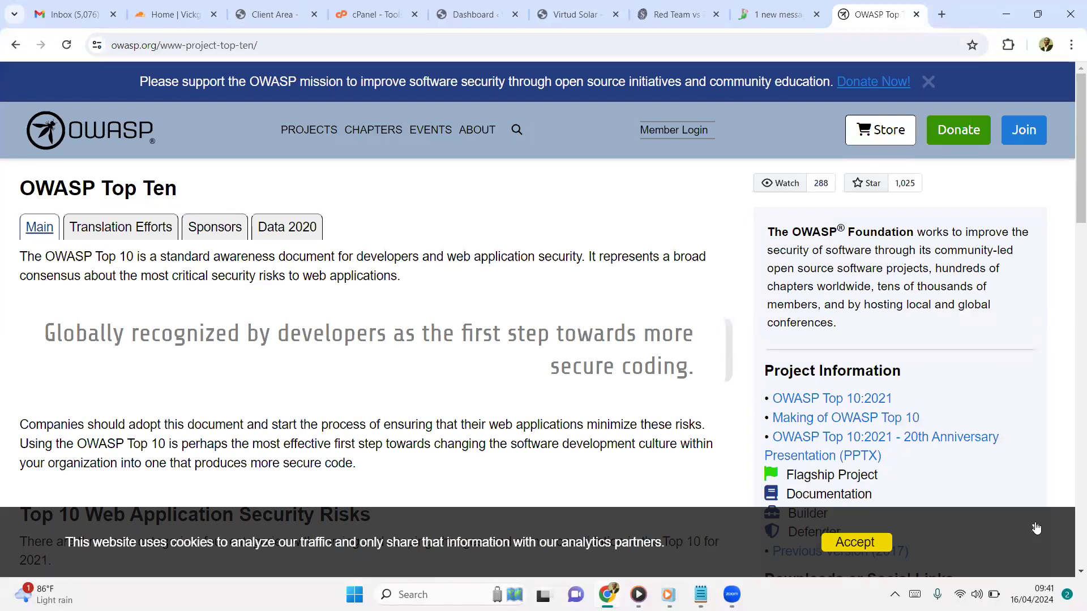
Accept the OWASP cookie notice and scroll to the 2021 Top 10 Web Application Security Risks
{"action": "left_click", "coordinate": [1036, 529]}
{"action": "scroll", "coordinate": [499, 233], "scroll_direction": "down", "scroll_amount": 3}
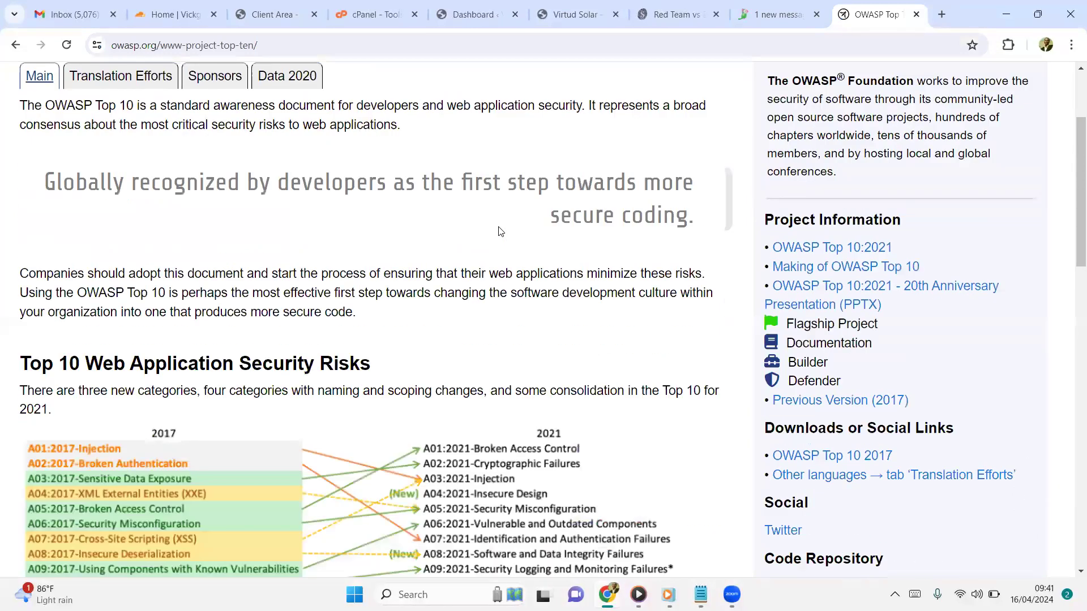
{"action": "scroll", "coordinate": [500, 232], "scroll_direction": "down", "scroll_amount": 2}
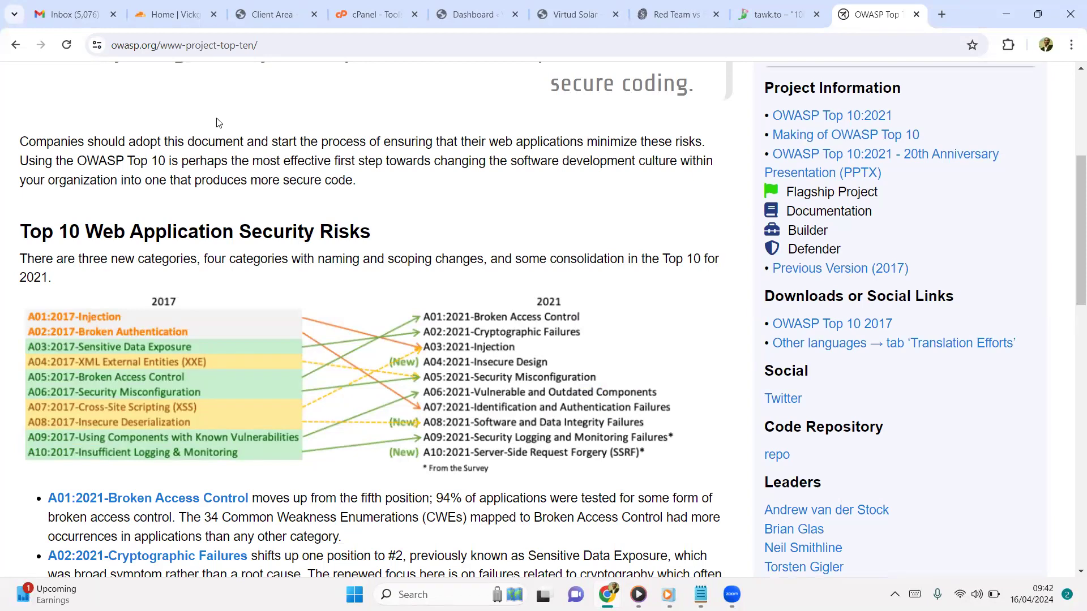
Remove the 'careers.' prefix from the Virtud Solar tab's address
{"action": "left_click", "coordinate": [182, 16]}
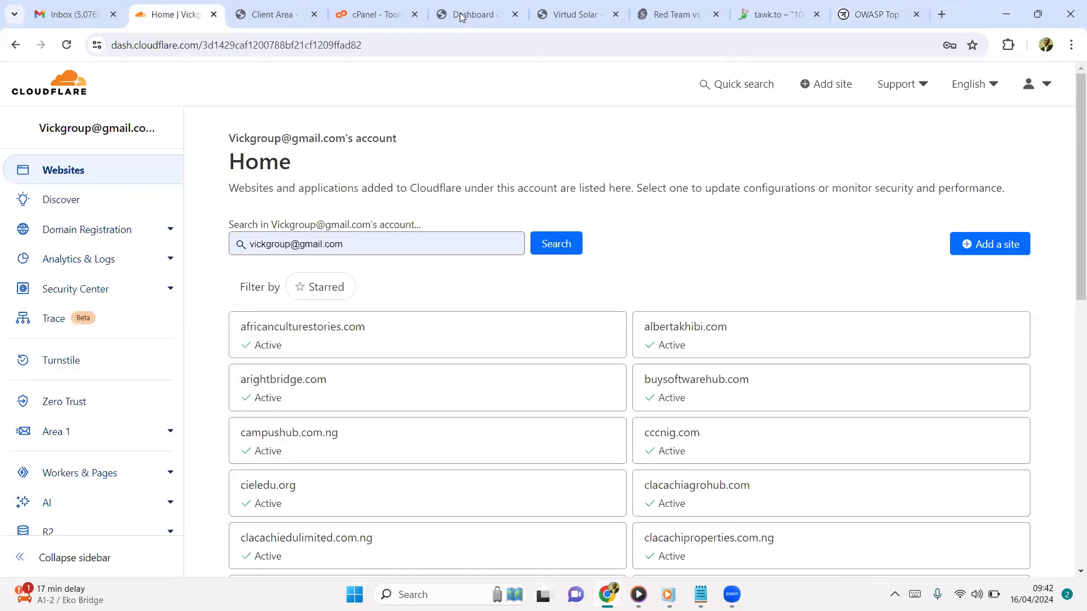
{"action": "left_click", "coordinate": [461, 17]}
{"action": "left_click", "coordinate": [567, 11]}
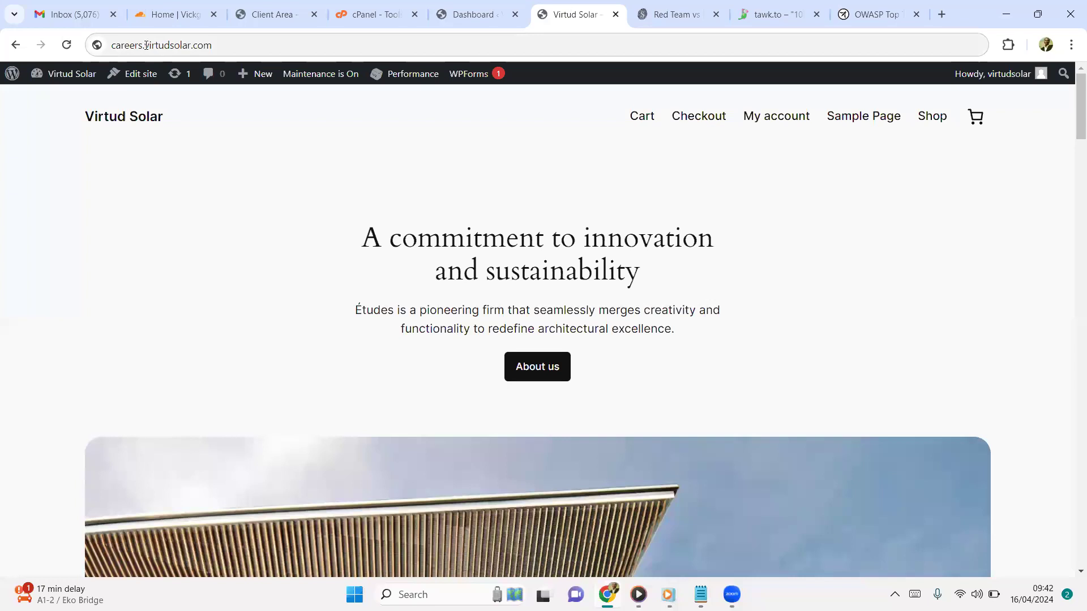
{"action": "left_click_drag", "start_coordinate": [146, 45], "coordinate": [85, 49]}
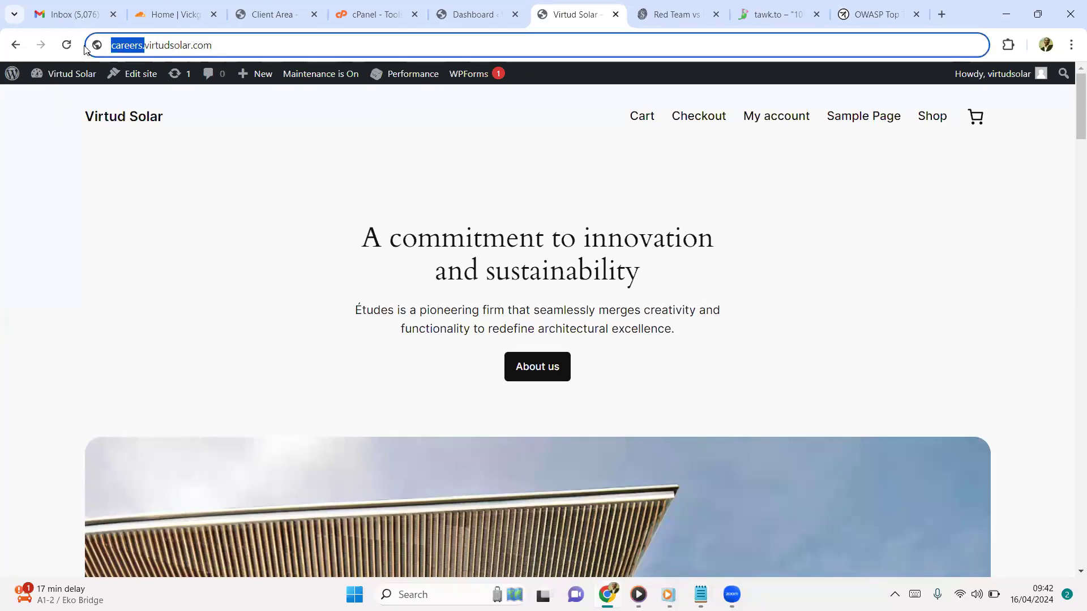
{"action": "key", "text": "BackSpace"}
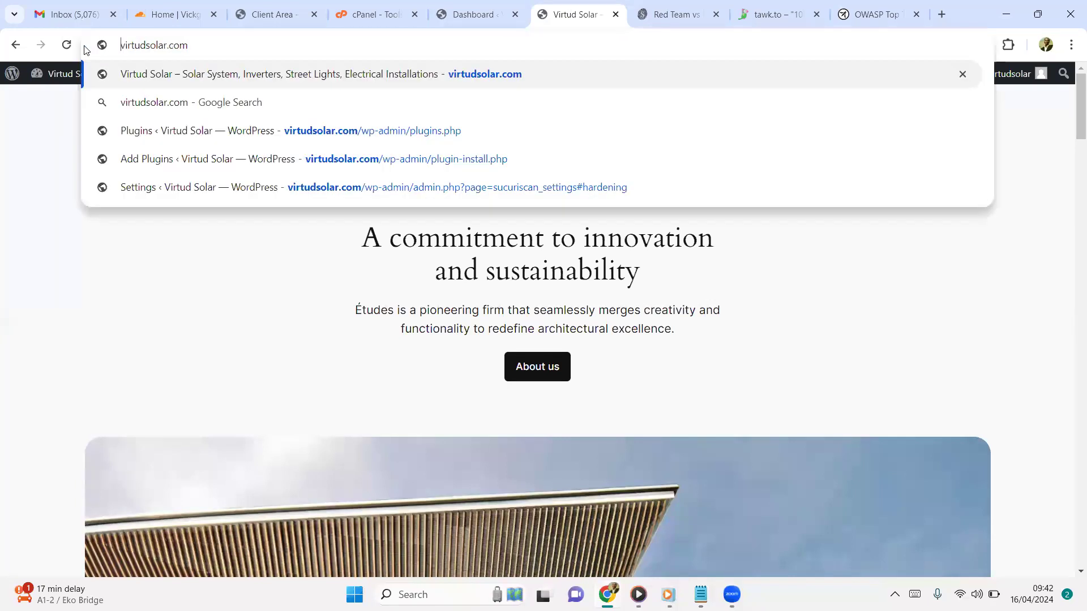
Start adding a new website from the Cloudflare dashboard's account home
{"action": "left_click", "coordinate": [159, 16]}
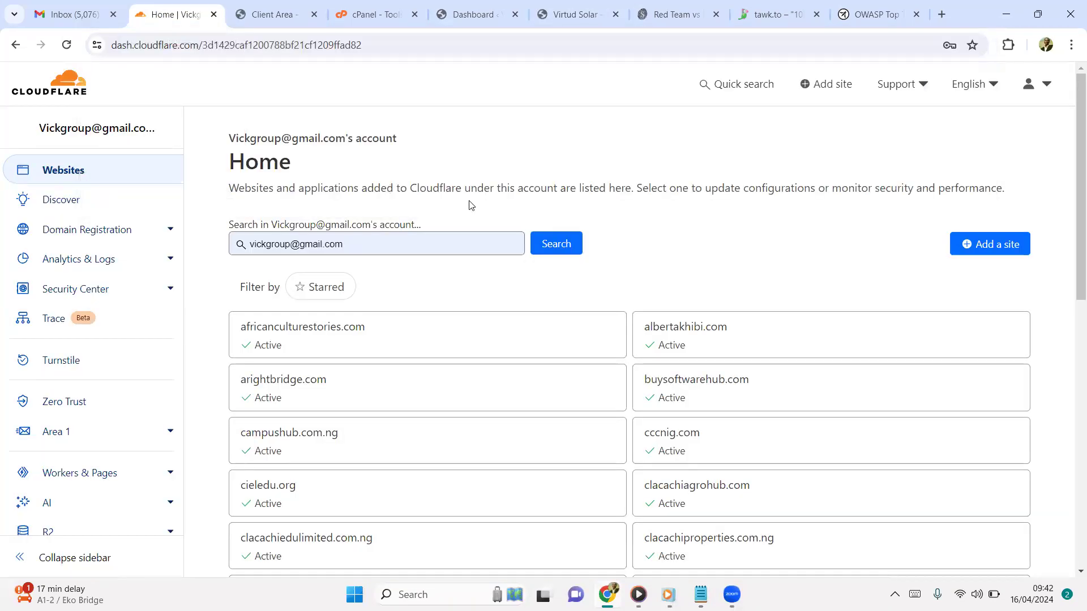
{"action": "scroll", "coordinate": [856, 422], "scroll_direction": "down", "scroll_amount": 10}
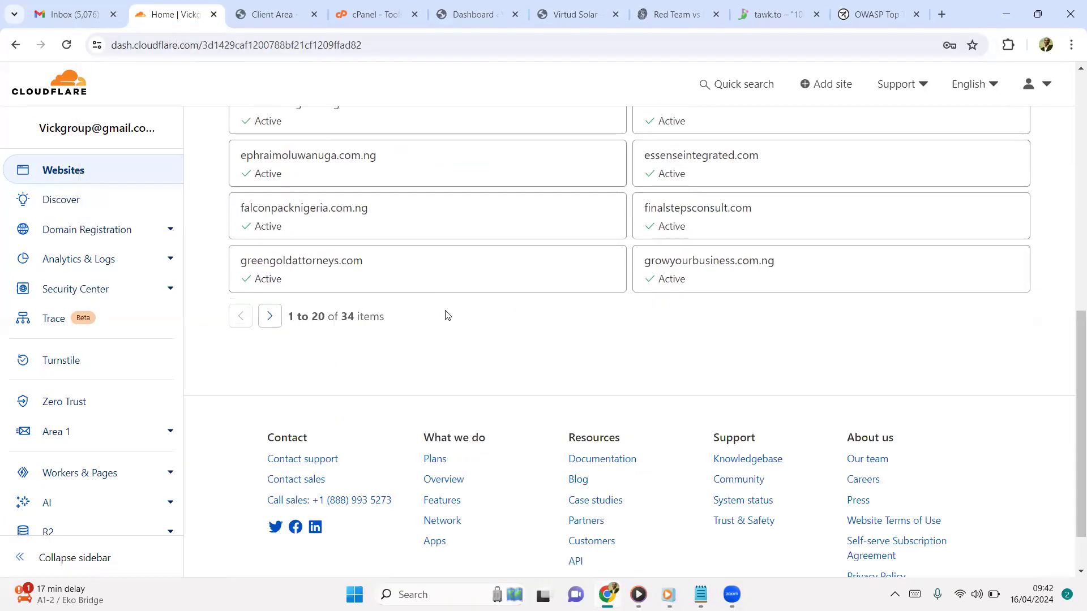
{"action": "scroll", "coordinate": [447, 315], "scroll_direction": "down", "scroll_amount": 1}
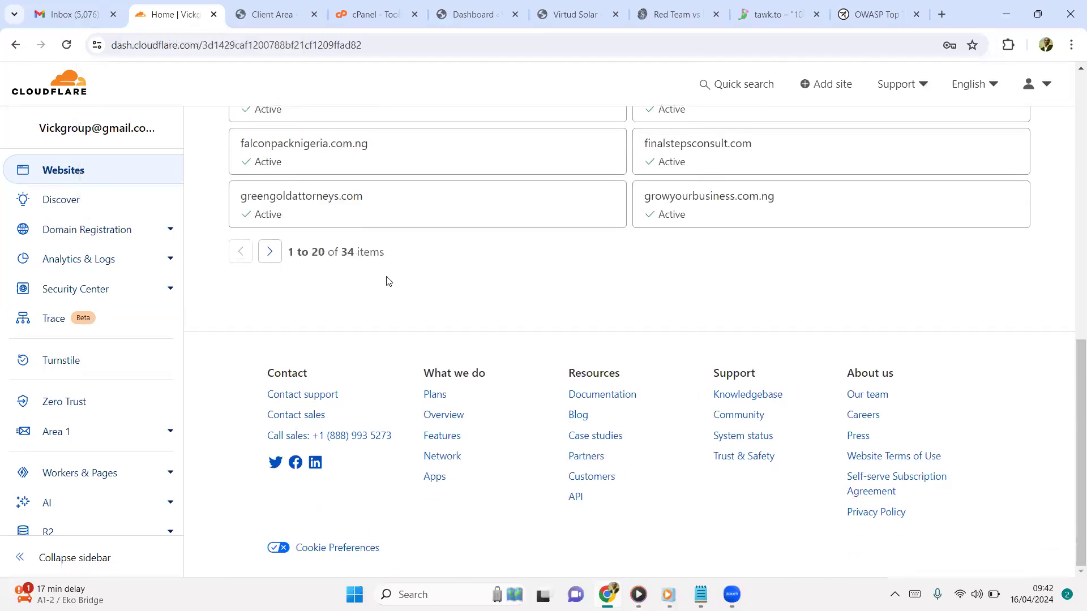
{"action": "scroll", "coordinate": [399, 283], "scroll_direction": "up", "scroll_amount": 10}
{"action": "left_click", "coordinate": [982, 255]}
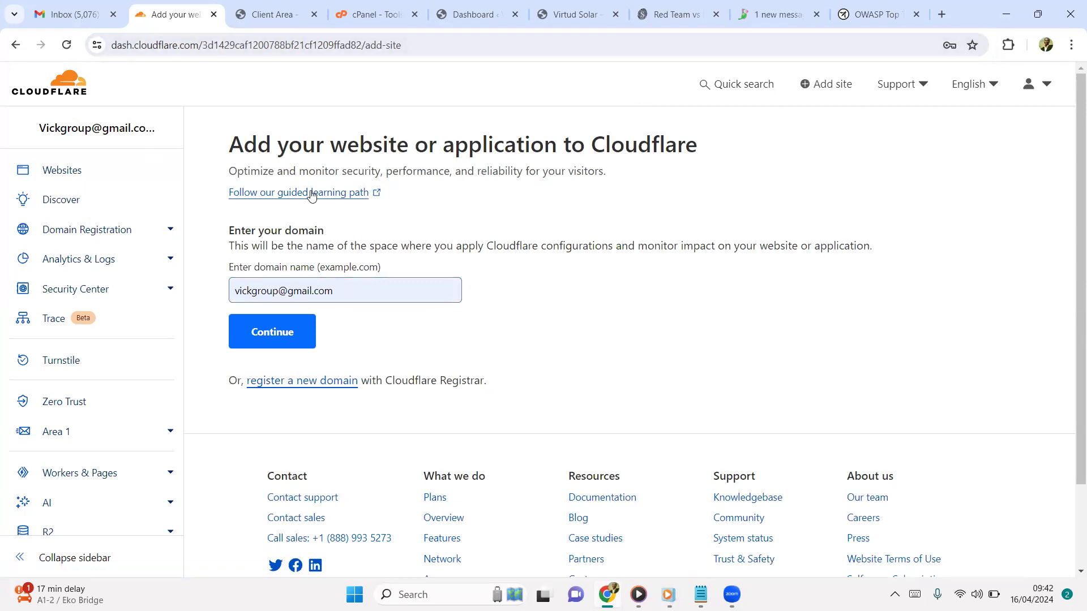
Reopen the add-website page and clear the wrongly autofilled domain field
{"action": "left_click", "coordinate": [71, 78]}
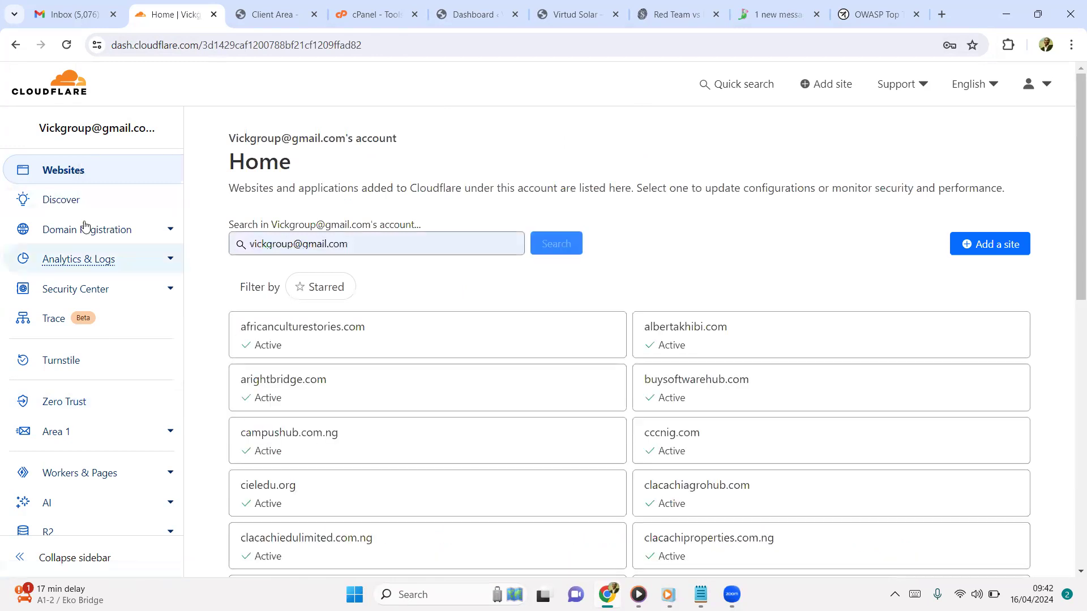
{"action": "left_click", "coordinate": [989, 244]}
{"action": "left_click", "coordinate": [340, 288]}
{"action": "key", "text": "ctrl+a"}
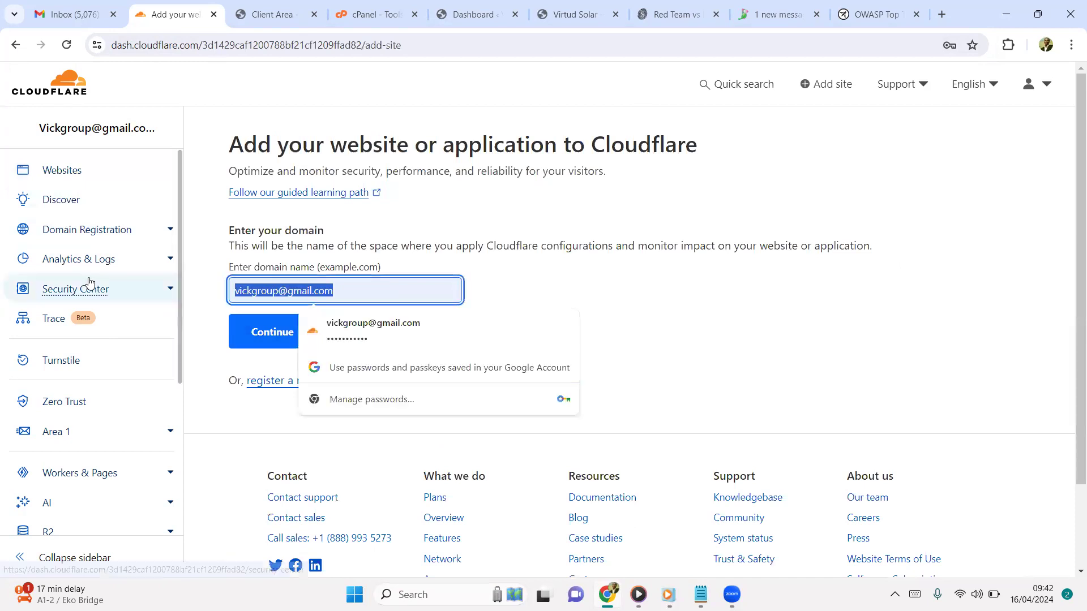
{"action": "key", "text": "BackSpace"}
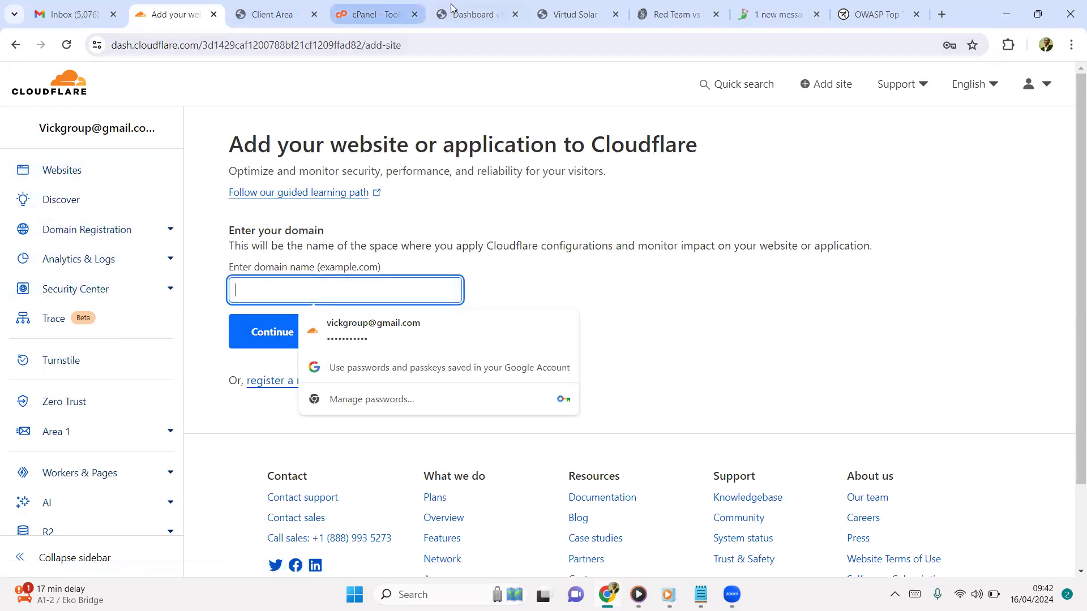
Copy the domain from the WordPress tab, trim it to virtudsolar.com, and submit it
{"action": "left_click", "coordinate": [473, 15]}
{"action": "left_click_drag", "start_coordinate": [227, 46], "coordinate": [121, 45]}
{"action": "key", "text": "ctrl+c"}
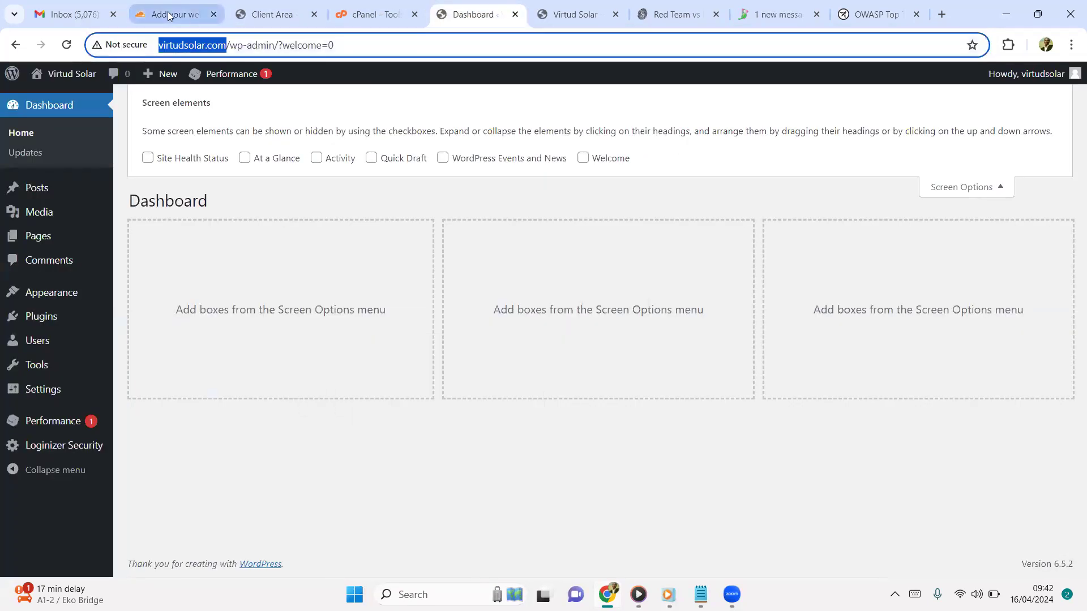
{"action": "left_click", "coordinate": [173, 14]}
{"action": "key", "text": "ctrl+v"}
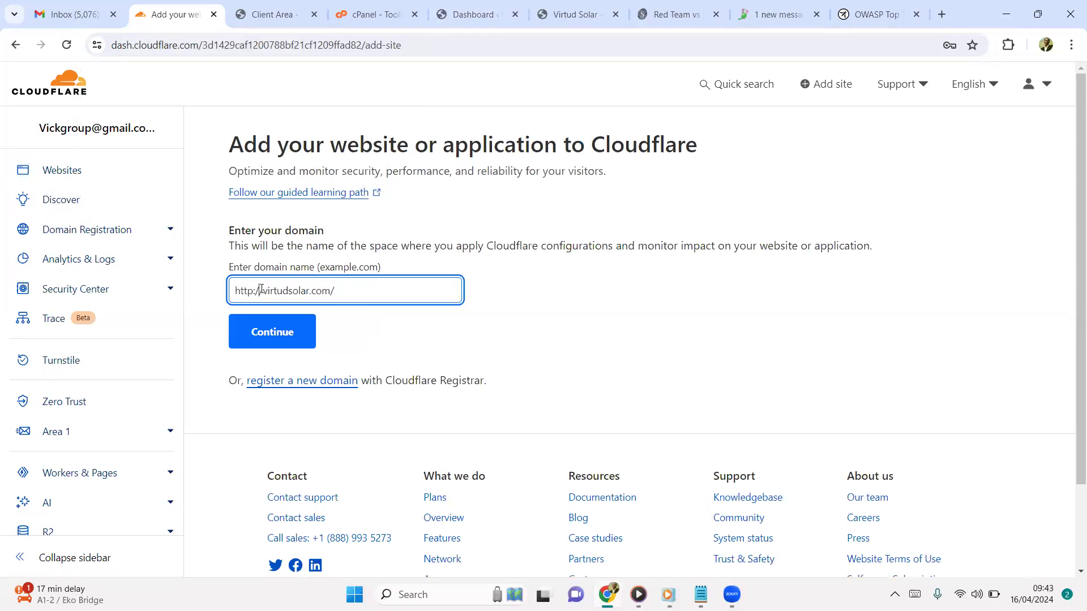
{"action": "left_click_drag", "start_coordinate": [260, 290], "coordinate": [170, 303]}
{"action": "key", "text": "BackSpace"}
{"action": "key", "text": "BackSpace"}
{"action": "left_click", "coordinate": [237, 291]}
{"action": "key", "text": "BackSpace"}
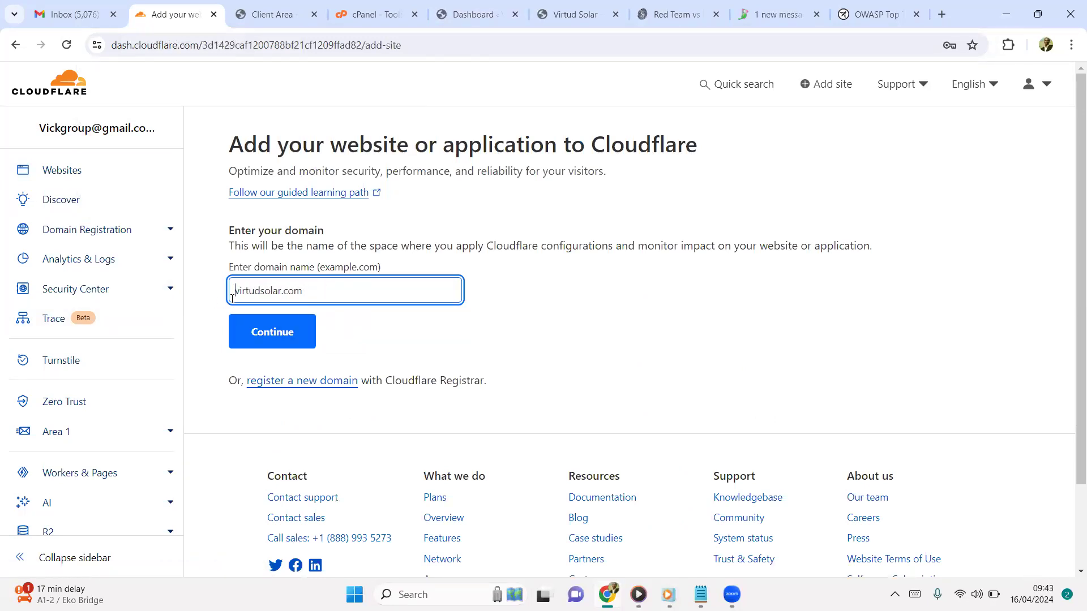
{"action": "left_click", "coordinate": [268, 338]}
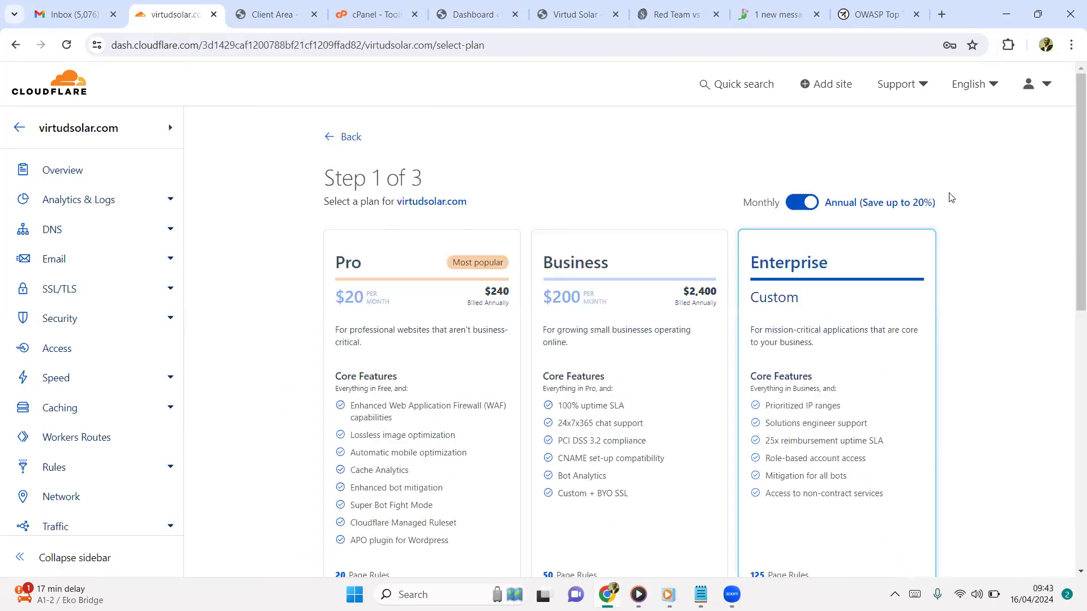
Pick the Free $0 plan below the Pro, Business and Enterprise cards and continue
{"action": "scroll", "coordinate": [988, 213], "scroll_direction": "down", "scroll_amount": 3}
{"action": "scroll", "coordinate": [983, 216], "scroll_direction": "up", "scroll_amount": 3}
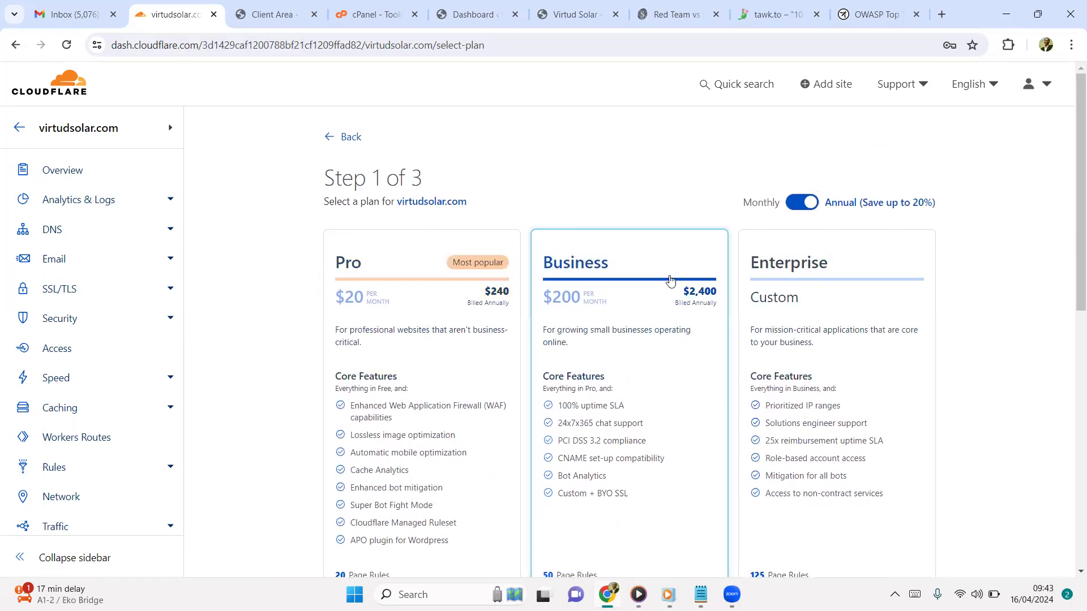
{"action": "scroll", "coordinate": [842, 285], "scroll_direction": "down", "scroll_amount": 2}
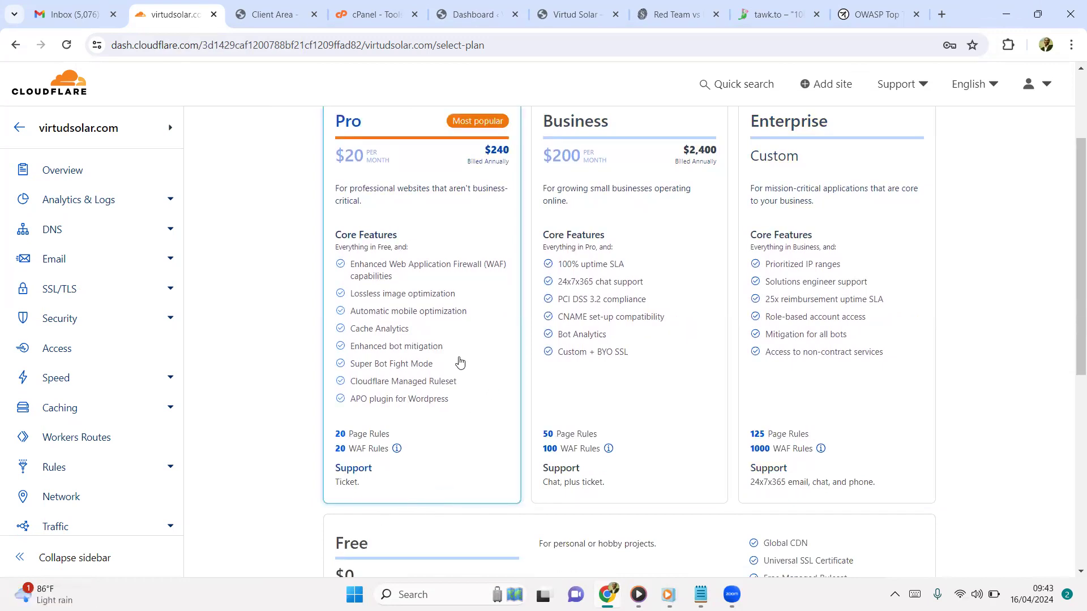
{"action": "scroll", "coordinate": [460, 363], "scroll_direction": "up", "scroll_amount": 1}
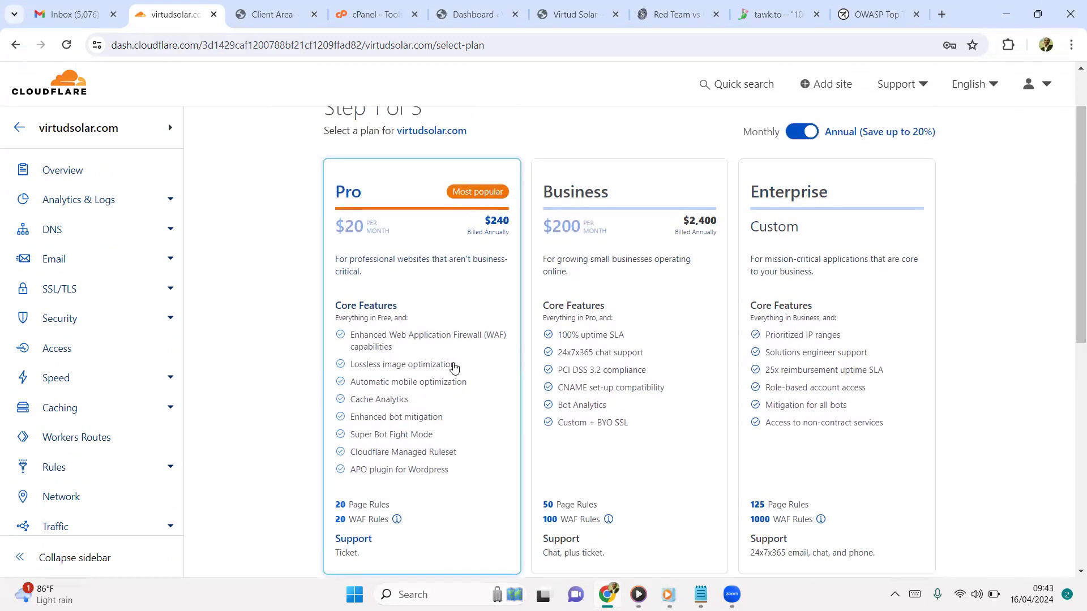
{"action": "scroll", "coordinate": [454, 367], "scroll_direction": "down", "scroll_amount": 1}
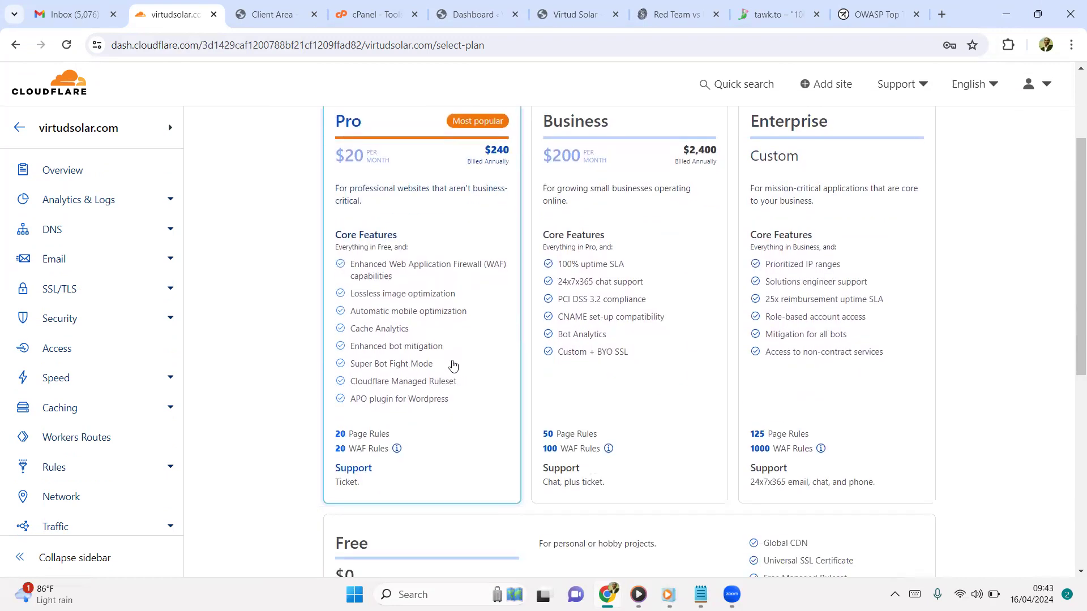
{"action": "scroll", "coordinate": [505, 321], "scroll_direction": "down", "scroll_amount": 3}
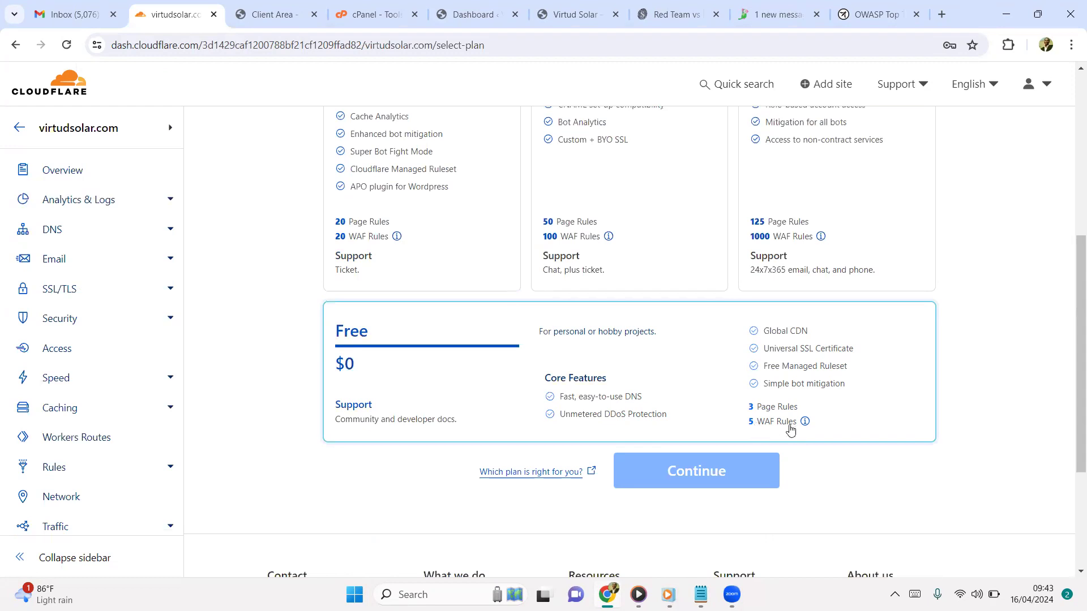
{"action": "mouse_move", "coordinate": [806, 423]}
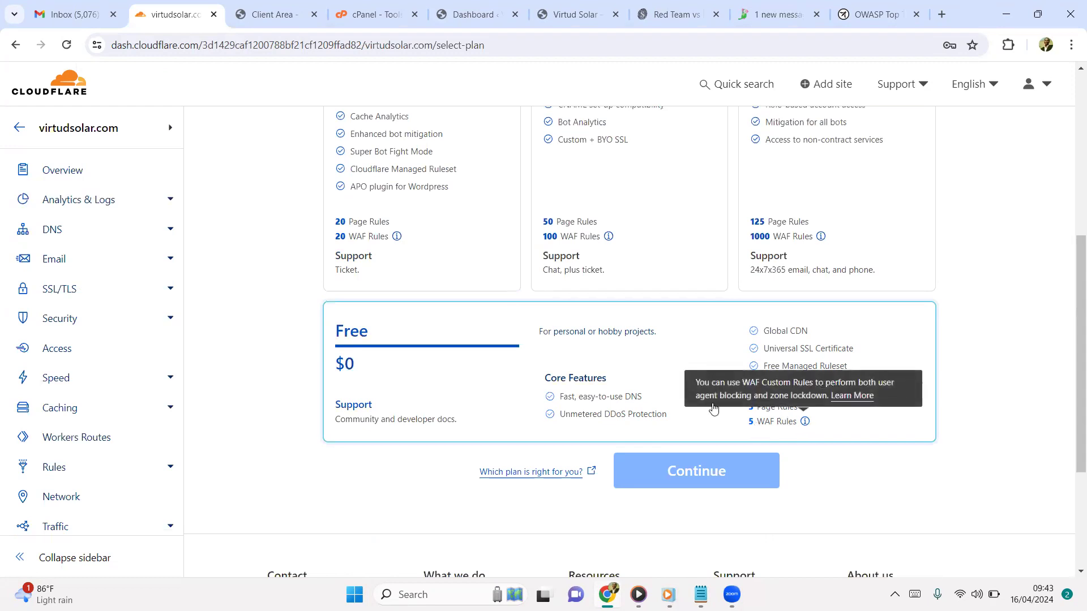
{"action": "left_click", "coordinate": [417, 329]}
{"action": "scroll", "coordinate": [502, 274], "scroll_direction": "up", "scroll_amount": 5}
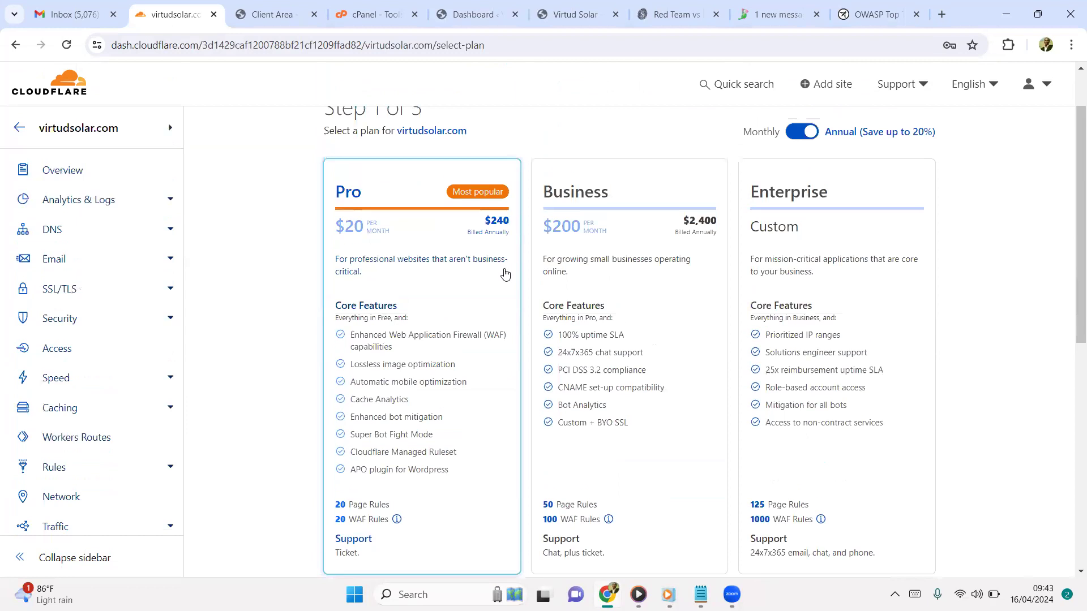
{"action": "scroll", "coordinate": [708, 379], "scroll_direction": "down", "scroll_amount": 7}
{"action": "left_click", "coordinate": [701, 339]}
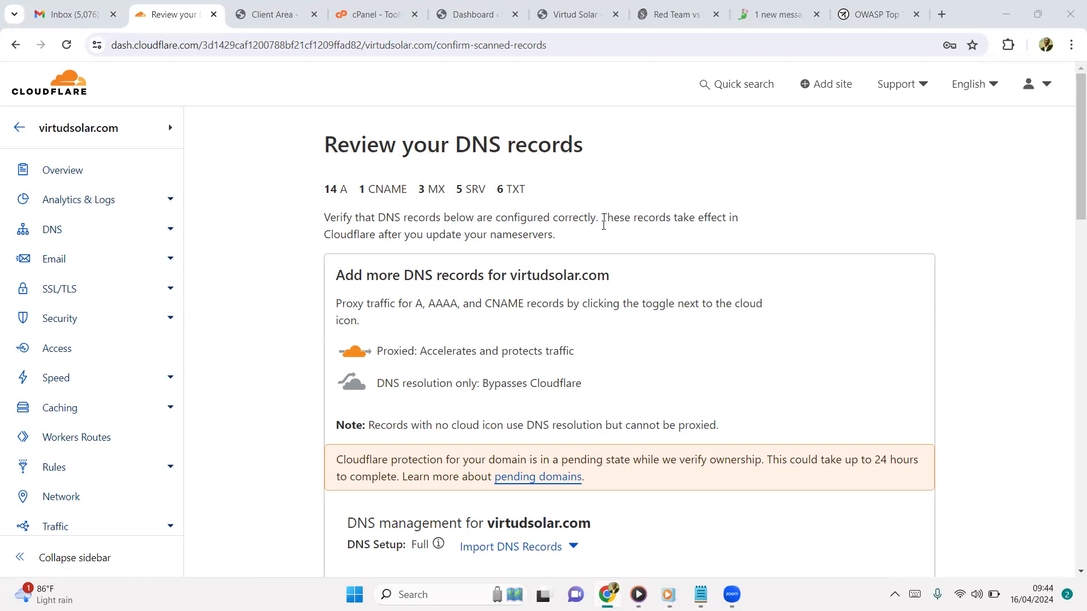
Scroll through the scanned A, CNAME, MX, SRV and TXT records for virtudsolar.com
{"action": "scroll", "coordinate": [604, 225], "scroll_direction": "down", "scroll_amount": 5}
{"action": "scroll", "coordinate": [604, 225], "scroll_direction": "up", "scroll_amount": 5}
{"action": "scroll", "coordinate": [898, 476], "scroll_direction": "down", "scroll_amount": 15}
{"action": "scroll", "coordinate": [792, 370], "scroll_direction": "down", "scroll_amount": 3}
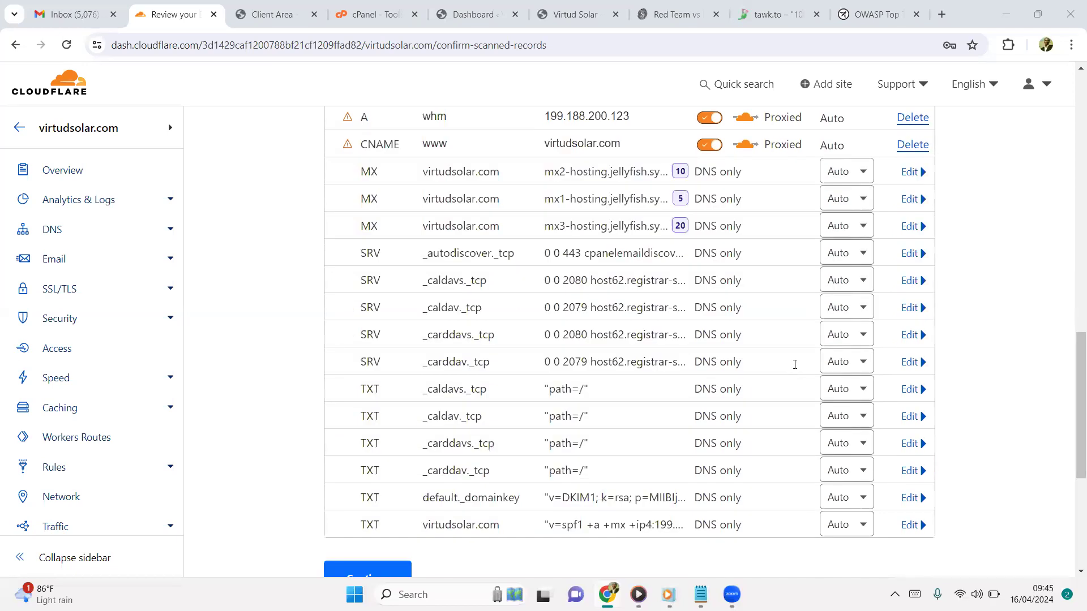
{"action": "scroll", "coordinate": [793, 364], "scroll_direction": "up", "scroll_amount": 9}
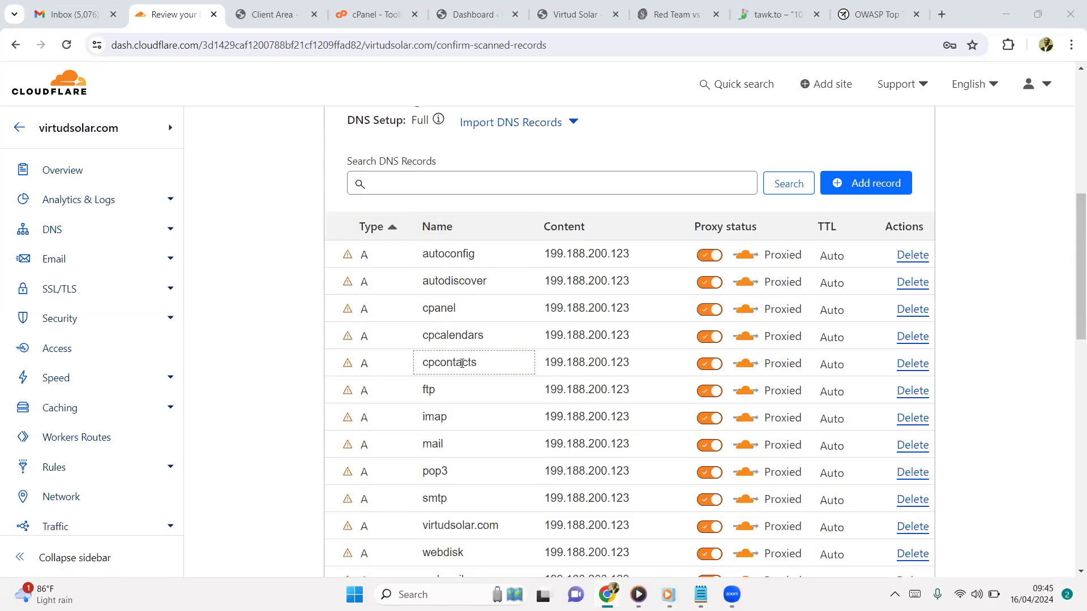
{"action": "scroll", "coordinate": [461, 390], "scroll_direction": "down", "scroll_amount": 3}
{"action": "scroll", "coordinate": [645, 304], "scroll_direction": "down", "scroll_amount": 1}
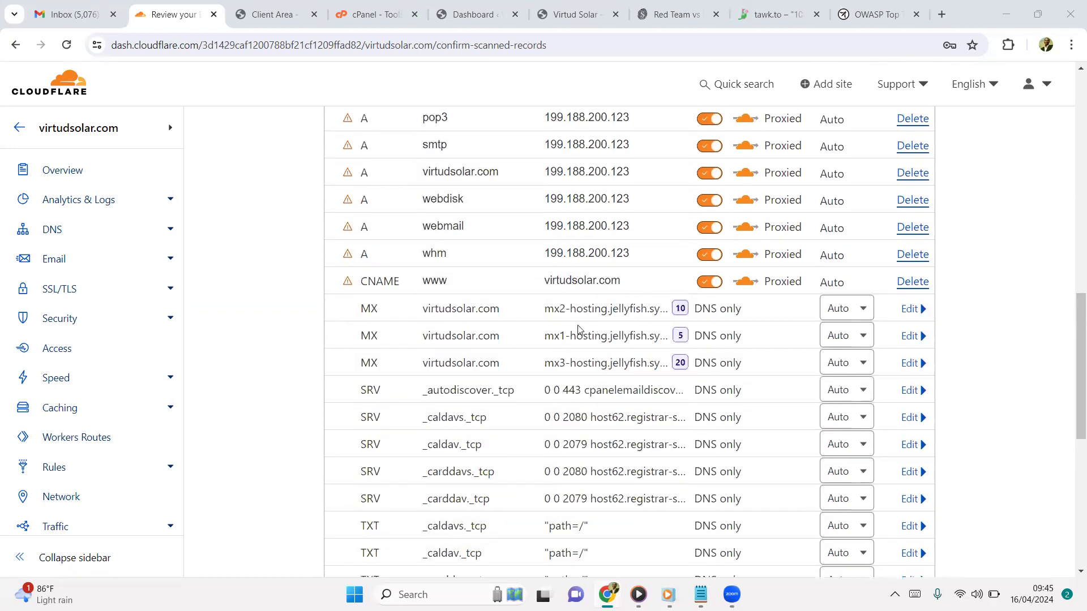
{"action": "scroll", "coordinate": [578, 330], "scroll_direction": "down", "scroll_amount": 4}
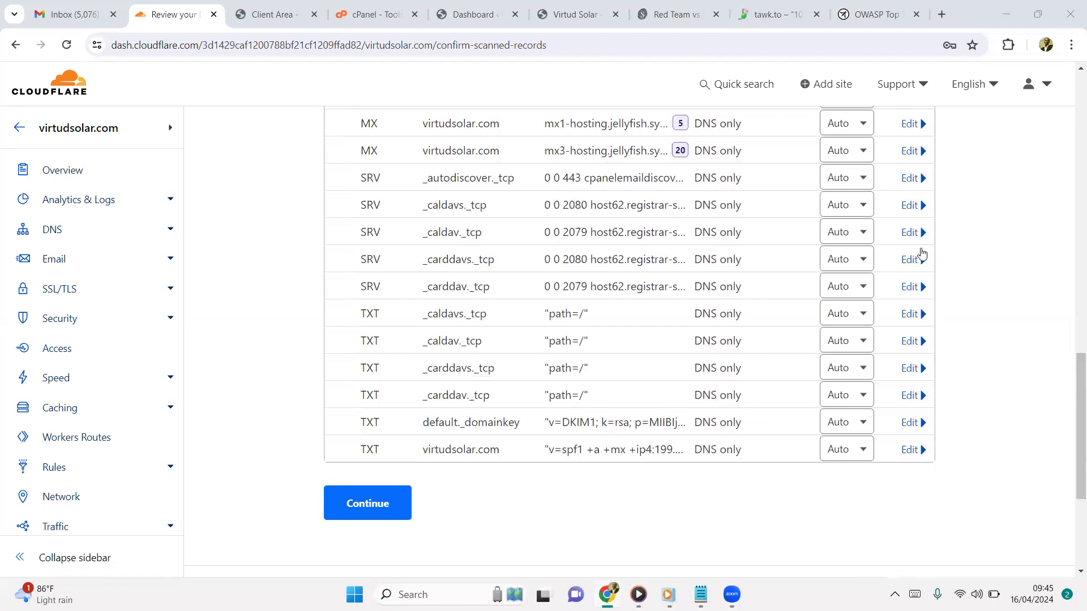
Confirm the DNS records, note nameservers jessica.ns.cloudflare.com and odin.ns.cloudflare.com, then go to Soutech
{"action": "left_click", "coordinate": [399, 504]}
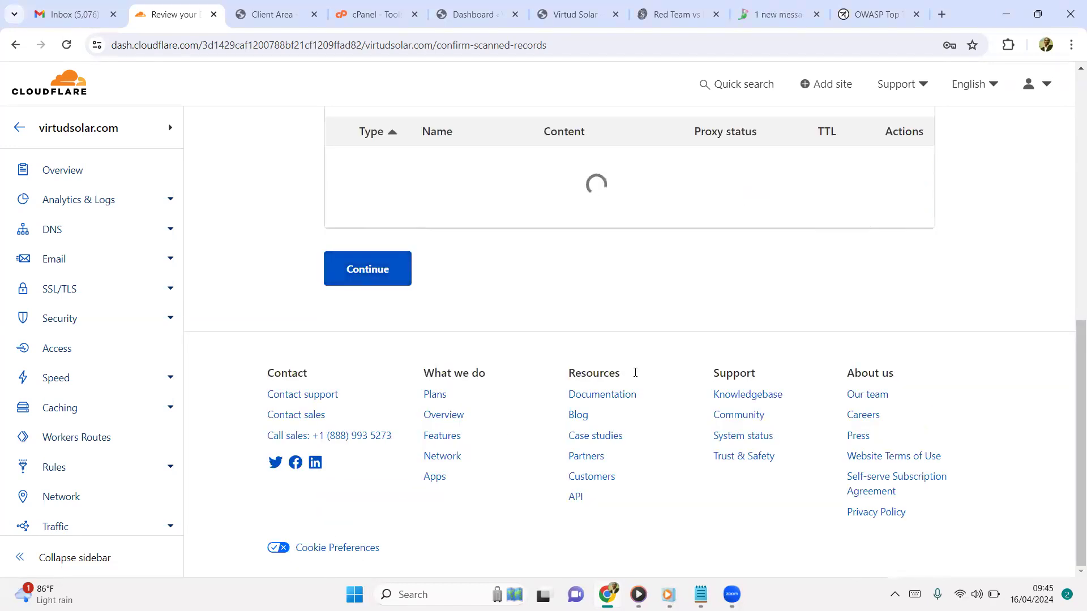
{"action": "scroll", "coordinate": [743, 363], "scroll_direction": "down", "scroll_amount": 6}
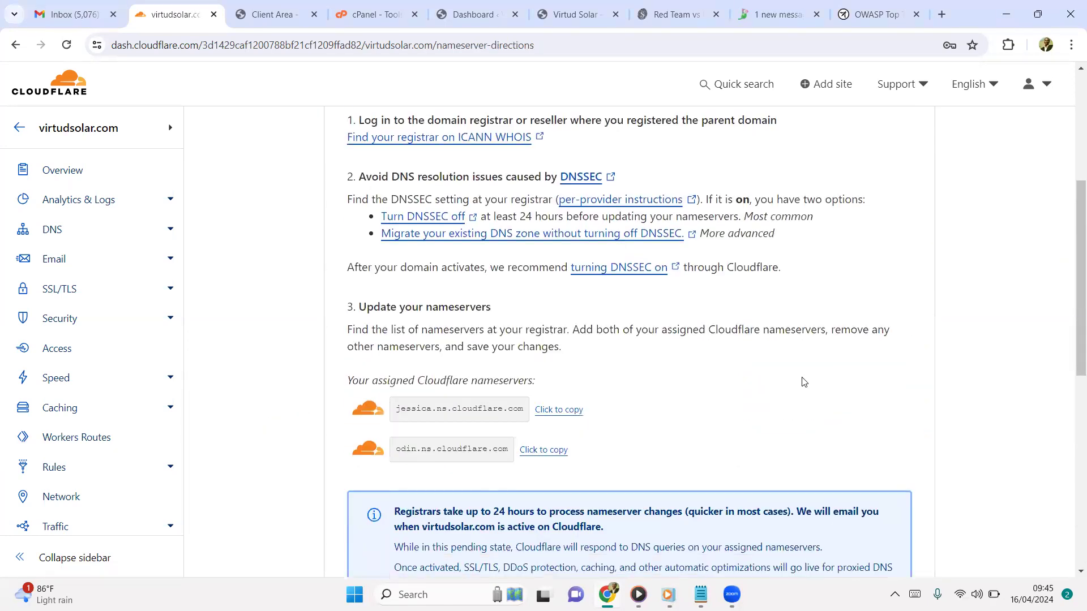
{"action": "scroll", "coordinate": [856, 394], "scroll_direction": "up", "scroll_amount": 3}
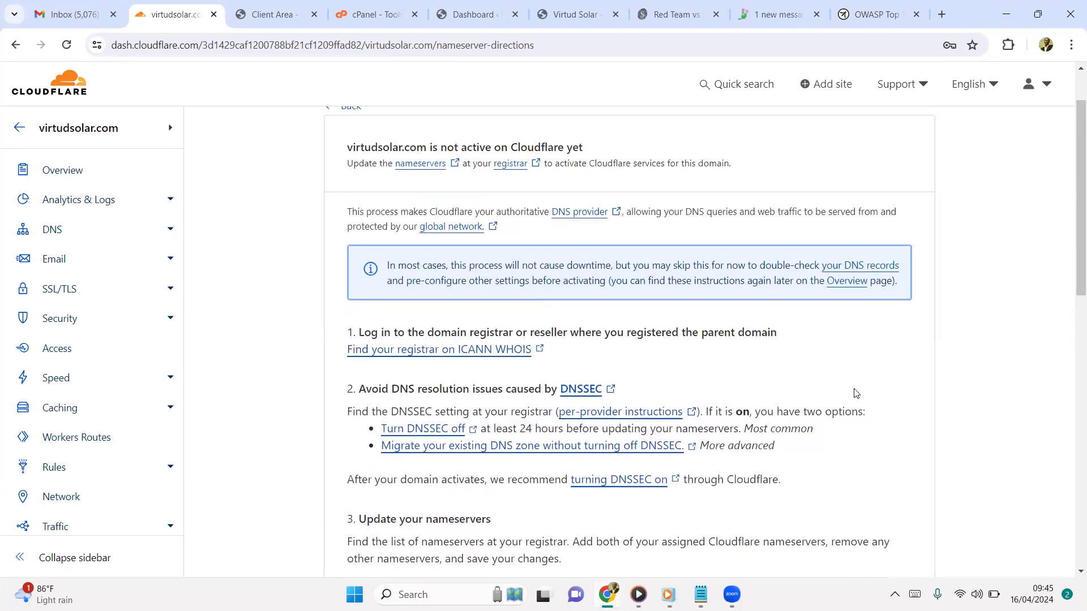
{"action": "scroll", "coordinate": [856, 396], "scroll_direction": "up", "scroll_amount": 2}
{"action": "scroll", "coordinate": [854, 400], "scroll_direction": "down", "scroll_amount": 4}
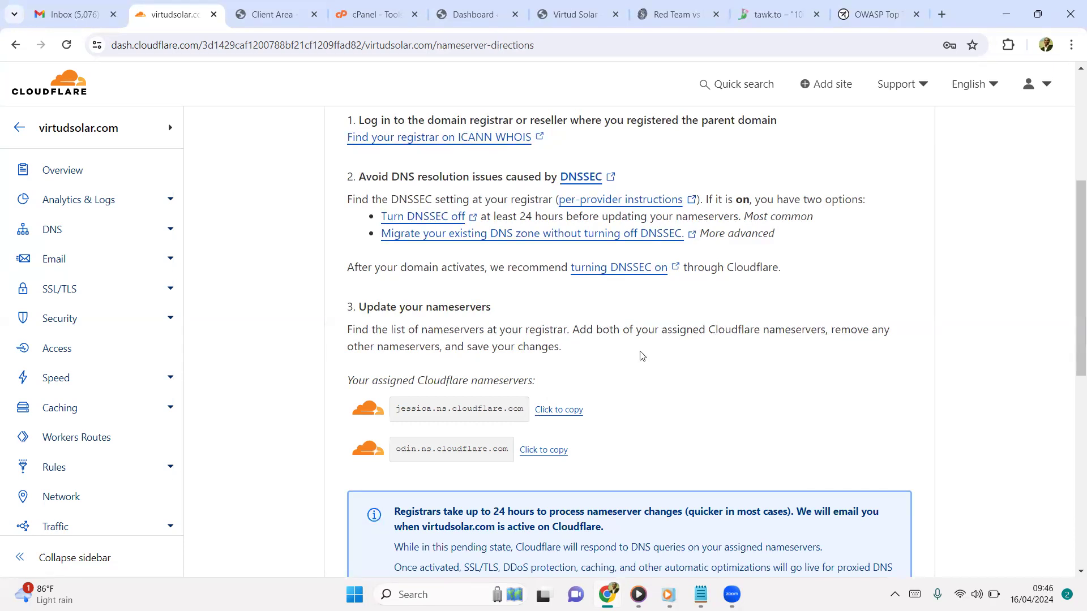
{"action": "scroll", "coordinate": [641, 356], "scroll_direction": "down", "scroll_amount": 3}
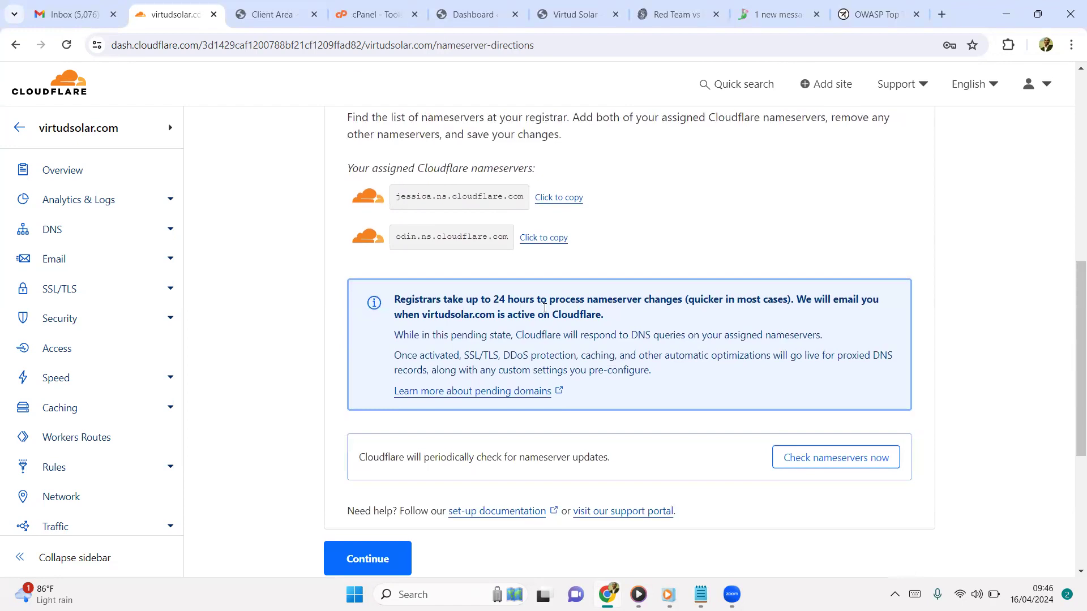
{"action": "scroll", "coordinate": [863, 270], "scroll_direction": "up", "scroll_amount": 3}
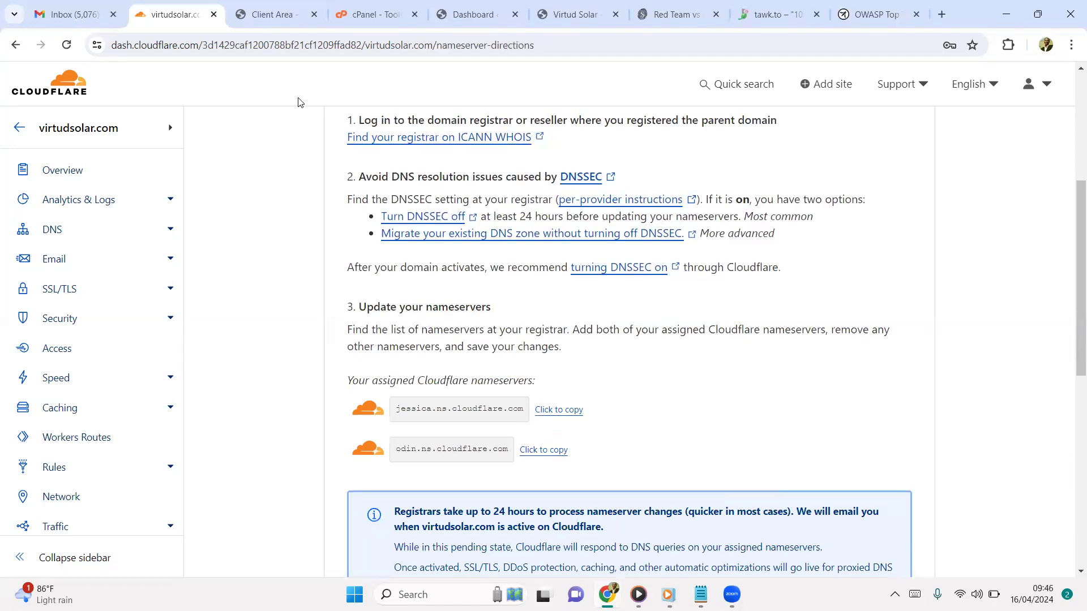
{"action": "left_click", "coordinate": [273, 15]}
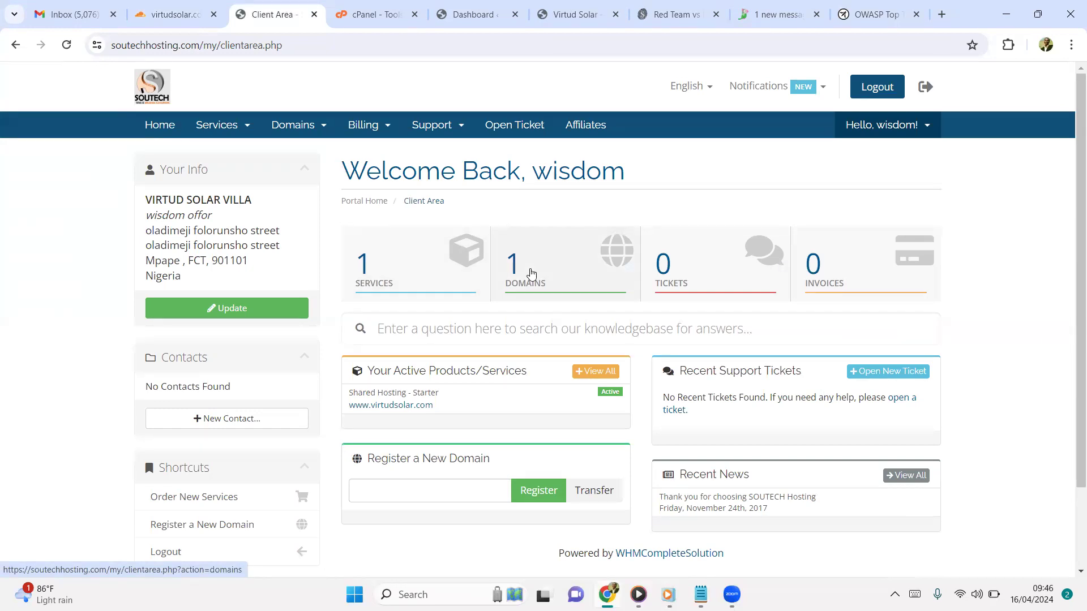
Open My Products & Services and the Starter hosting service's details
{"action": "scroll", "coordinate": [531, 274], "scroll_direction": "down", "scroll_amount": 2}
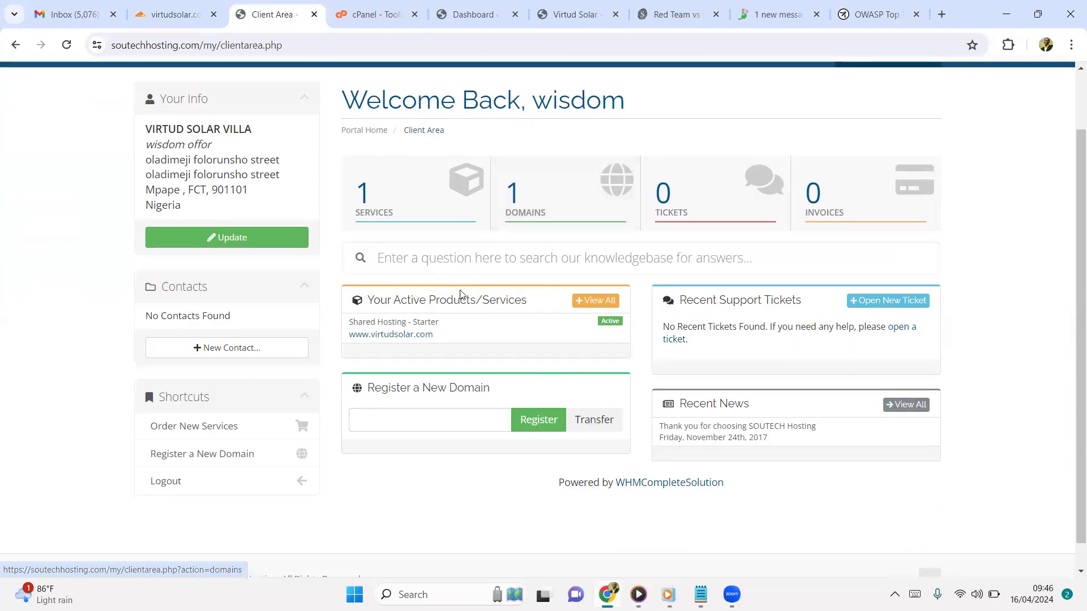
{"action": "scroll", "coordinate": [460, 296], "scroll_direction": "up", "scroll_amount": 2}
{"action": "left_click", "coordinate": [371, 274]}
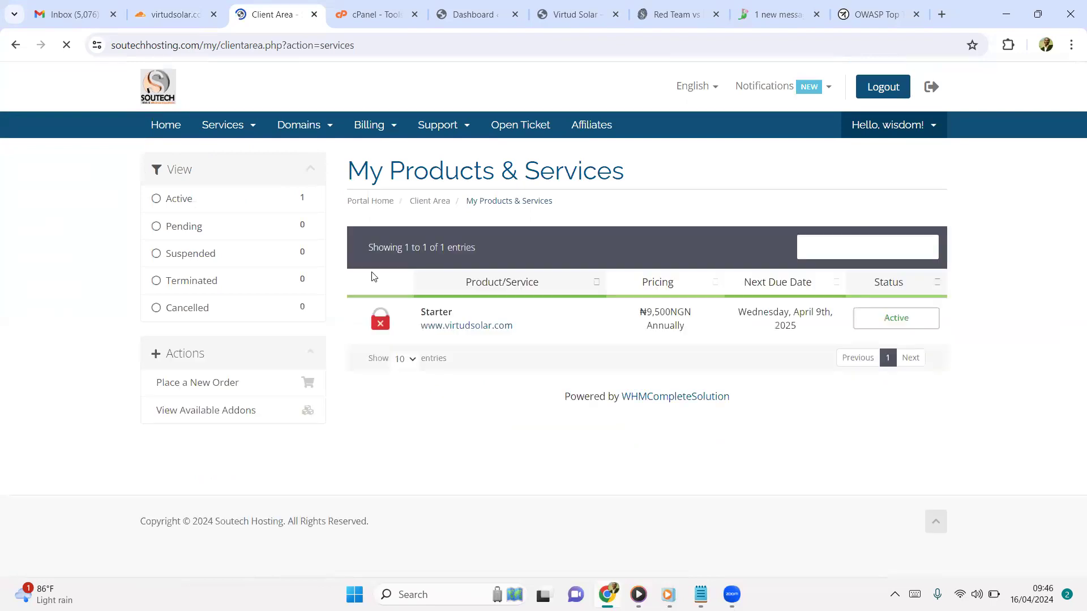
{"action": "left_click", "coordinate": [540, 327]}
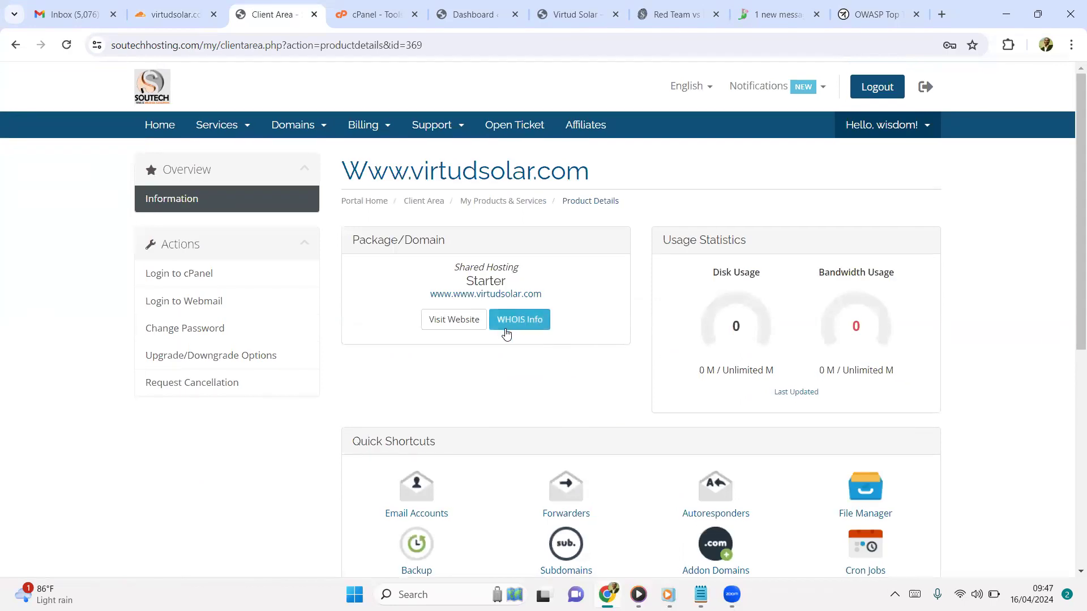
Review the Starter service details, then return to the My Services list via Services
{"action": "scroll", "coordinate": [606, 356], "scroll_direction": "down", "scroll_amount": 7}
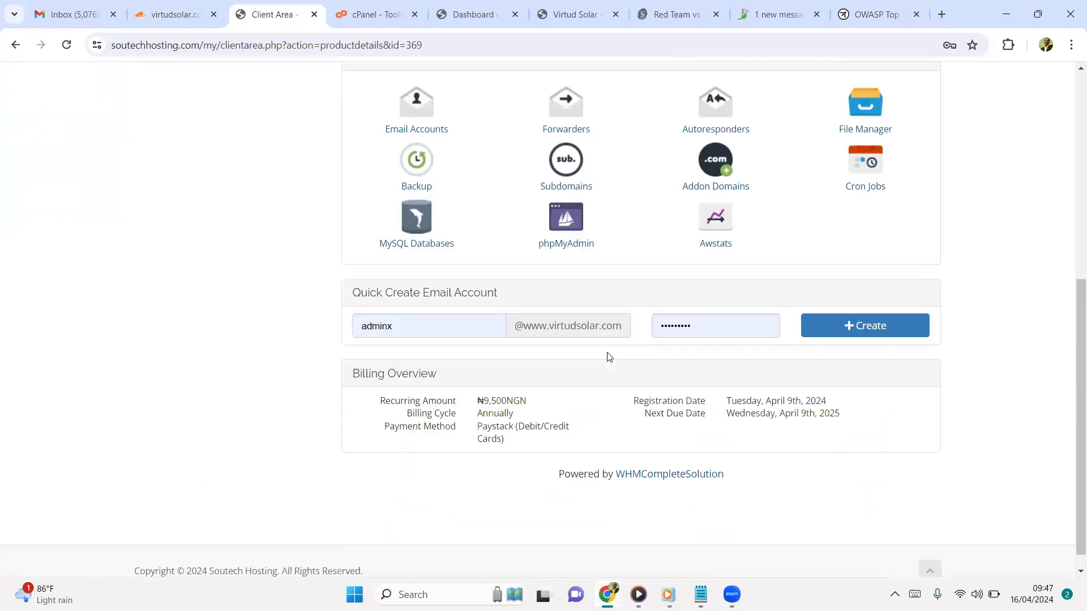
{"action": "scroll", "coordinate": [606, 356], "scroll_direction": "up", "scroll_amount": 3}
{"action": "scroll", "coordinate": [623, 364], "scroll_direction": "down", "scroll_amount": 3}
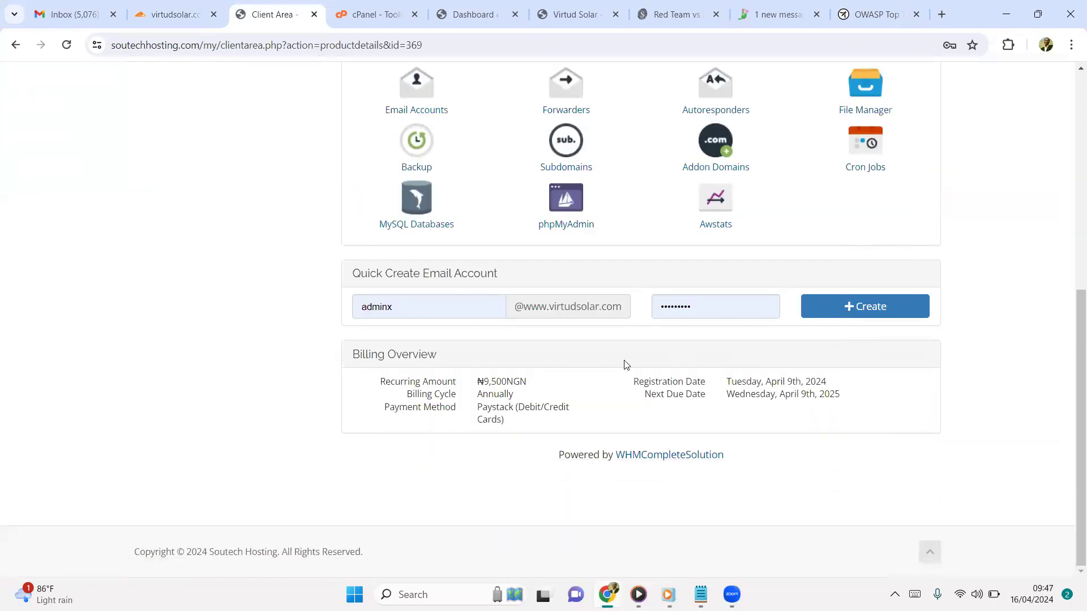
{"action": "scroll", "coordinate": [624, 364], "scroll_direction": "up", "scroll_amount": 7}
{"action": "scroll", "coordinate": [565, 380], "scroll_direction": "down", "scroll_amount": 6}
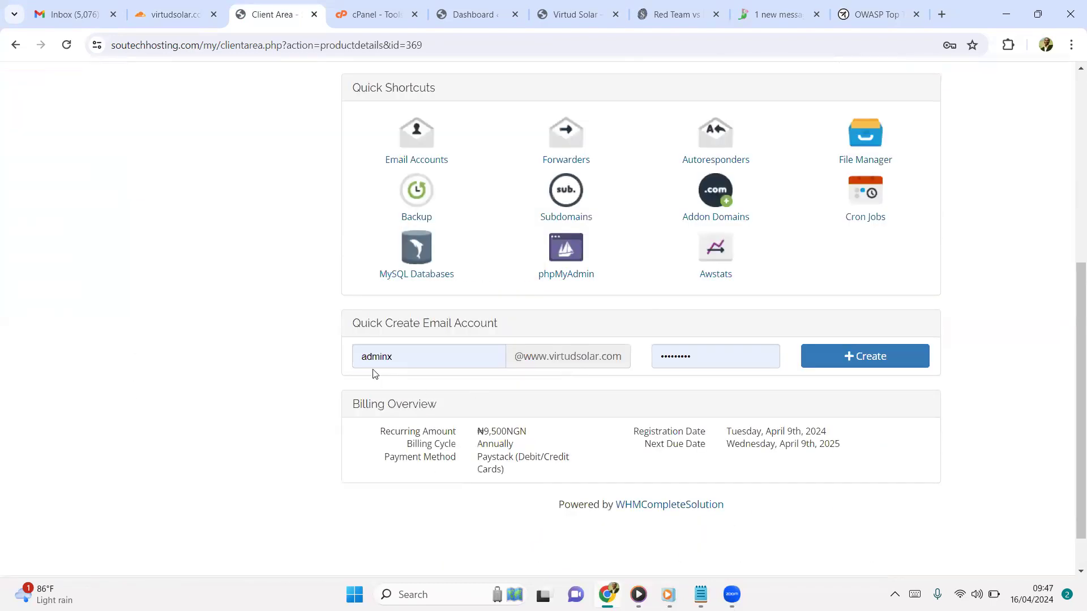
{"action": "scroll", "coordinate": [372, 371], "scroll_direction": "up", "scroll_amount": 7}
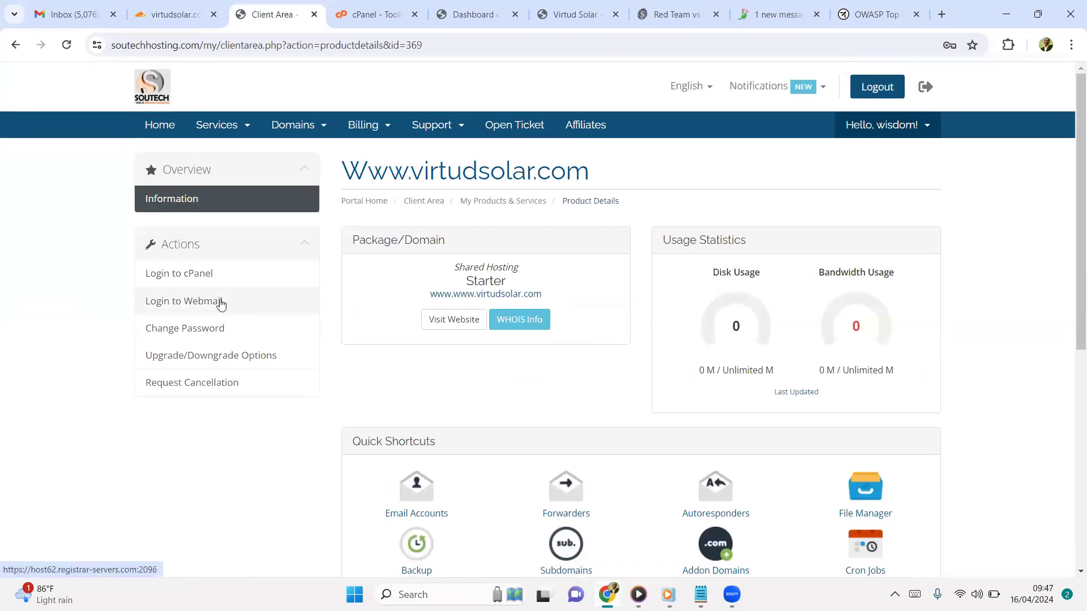
{"action": "left_click", "coordinate": [240, 127]}
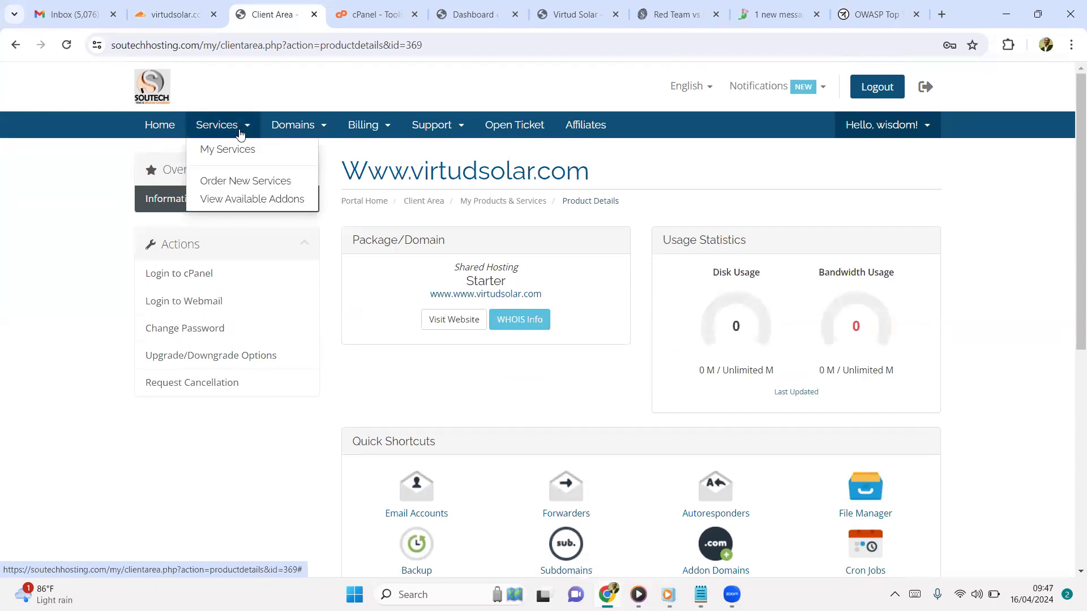
{"action": "left_click", "coordinate": [226, 149]}
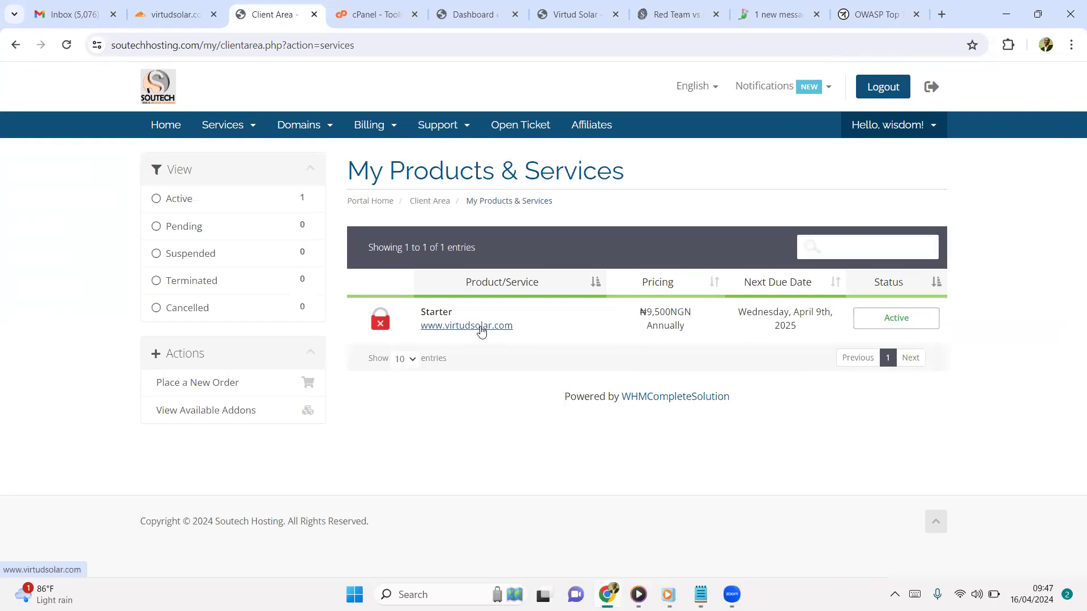
Open the Nameservers page for virtudsolar.com from My Domains, currently showing ns1/ns2.soutechhosting.com
{"action": "left_click", "coordinate": [614, 327]}
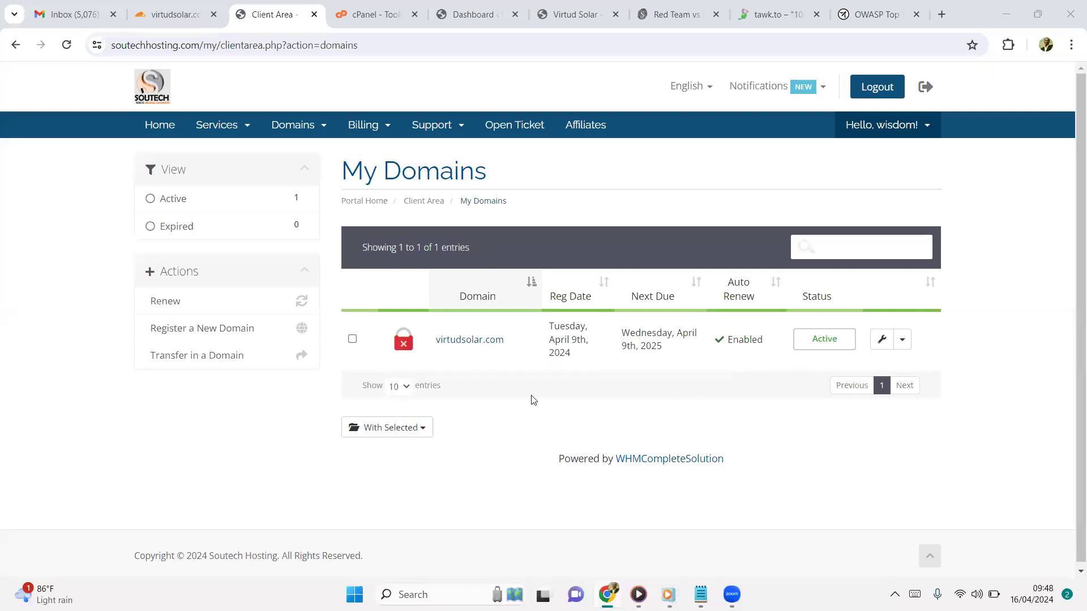
{"action": "left_click", "coordinate": [882, 345]}
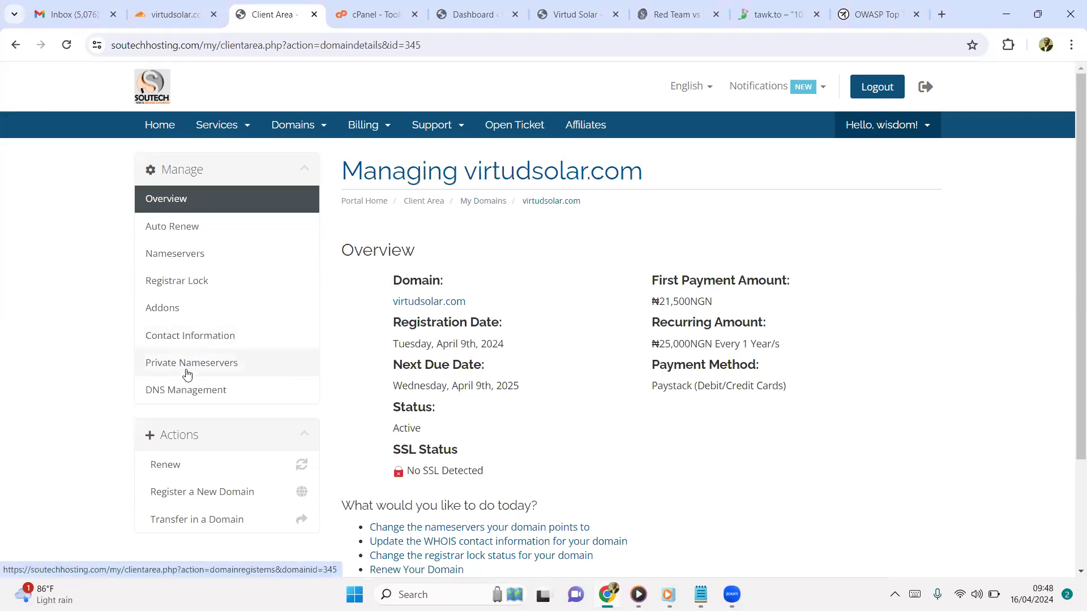
{"action": "left_click", "coordinate": [184, 261]}
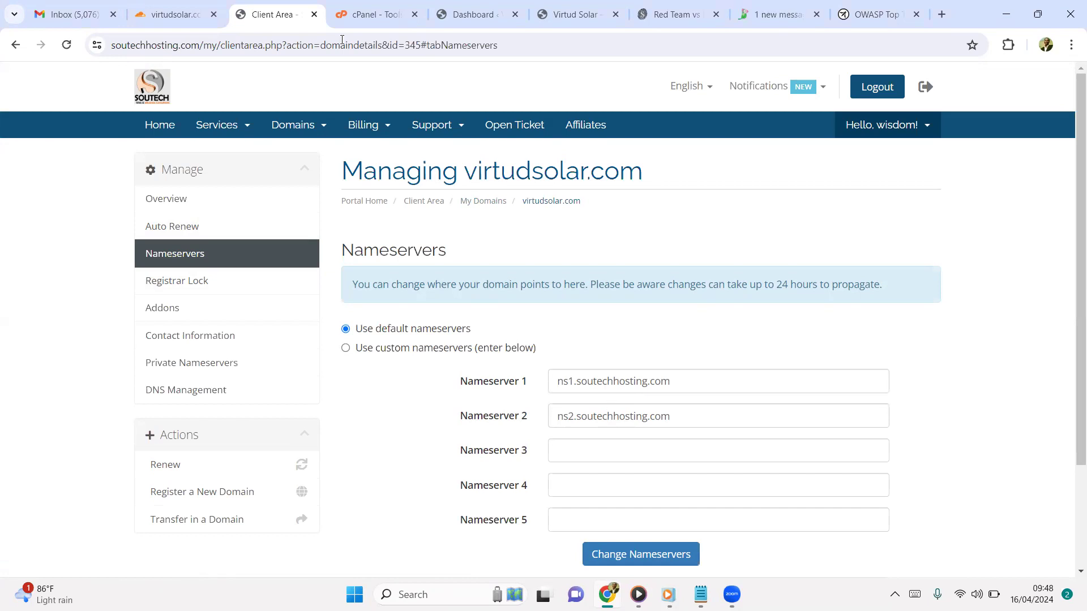
Replace Nameserver 1 with jessica.ns.cloudflare.com copied from Cloudflare's directions
{"action": "left_click", "coordinate": [173, 14]}
{"action": "left_click", "coordinate": [555, 408]}
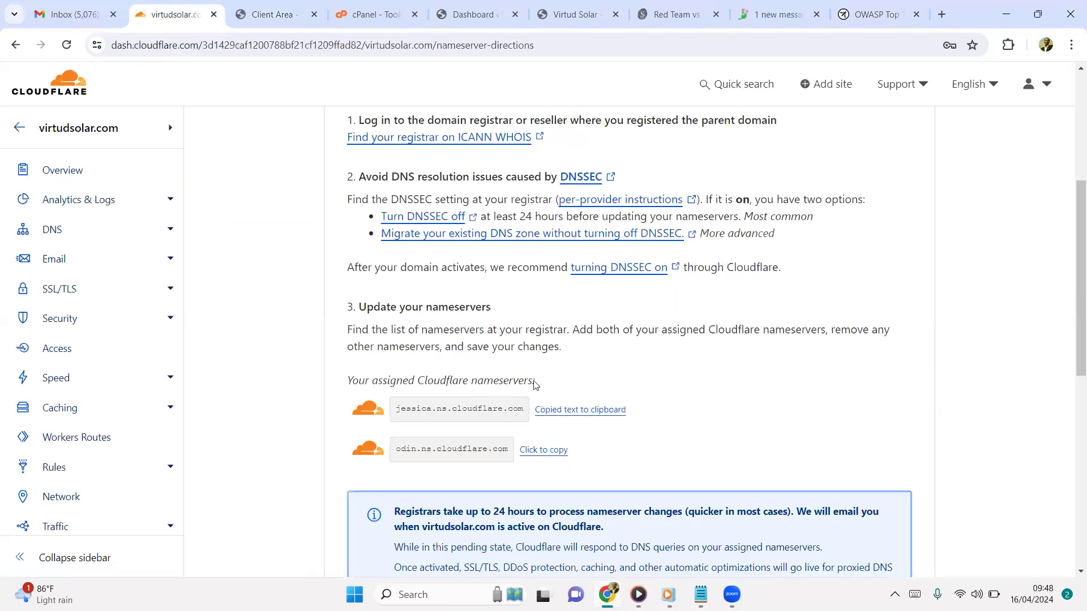
{"action": "left_click", "coordinate": [272, 15]}
{"action": "left_click_drag", "start_coordinate": [712, 384], "coordinate": [478, 388]}
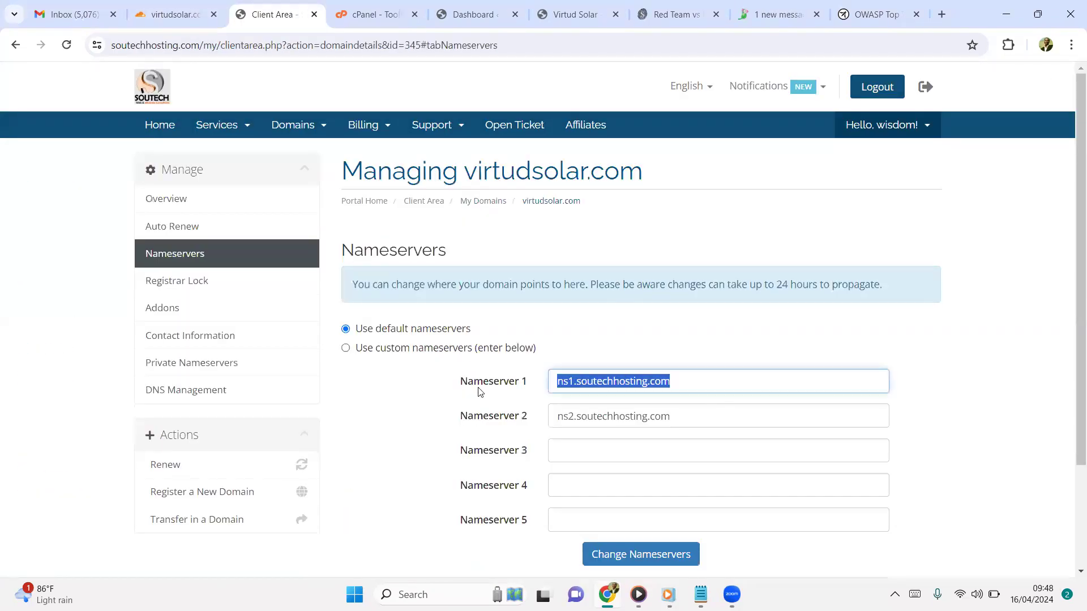
{"action": "key", "text": "ctrl+v"}
Replace Nameserver 2 with odin.ns.cloudflare.com and submit the nameserver change
{"action": "left_click", "coordinate": [158, 15]}
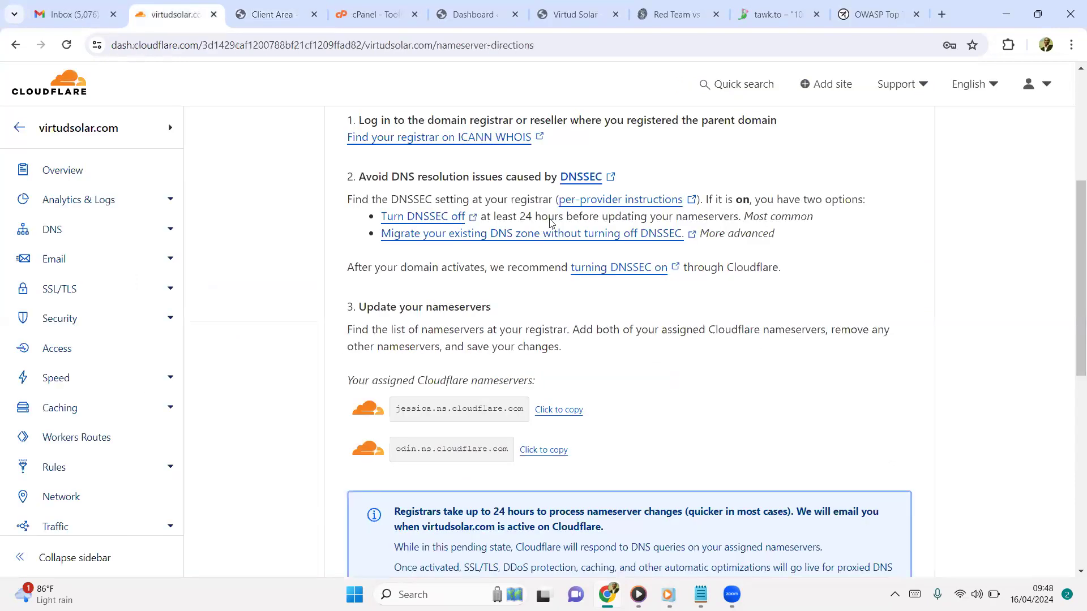
{"action": "left_click", "coordinate": [560, 450]}
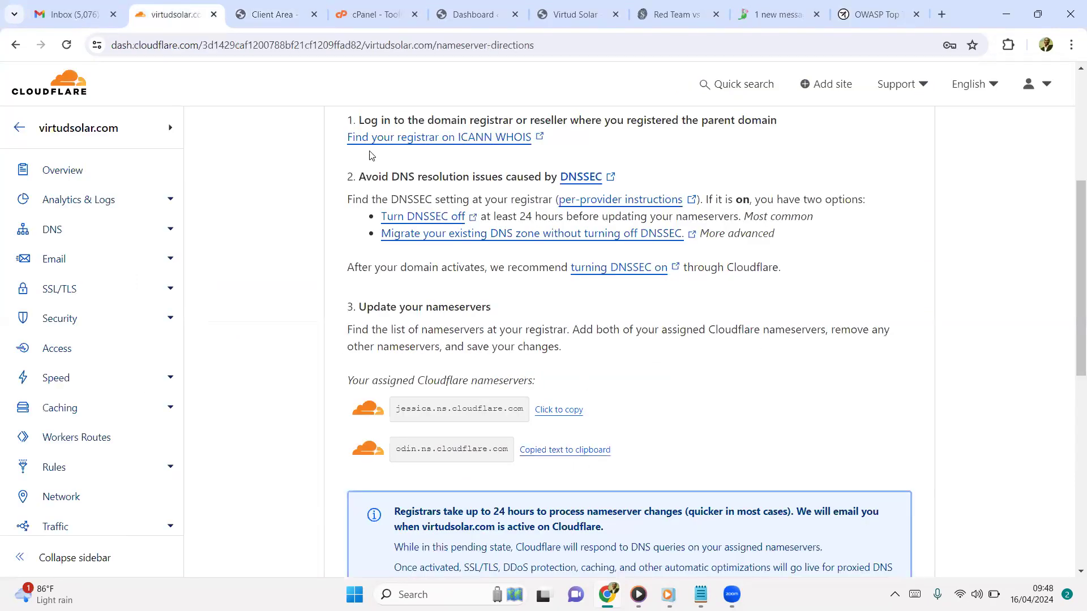
{"action": "left_click", "coordinate": [283, 17]}
{"action": "left_click_drag", "start_coordinate": [529, 418], "coordinate": [415, 428]}
{"action": "left_click_drag", "start_coordinate": [671, 417], "coordinate": [474, 432]}
{"action": "key", "text": "ctrl+v"}
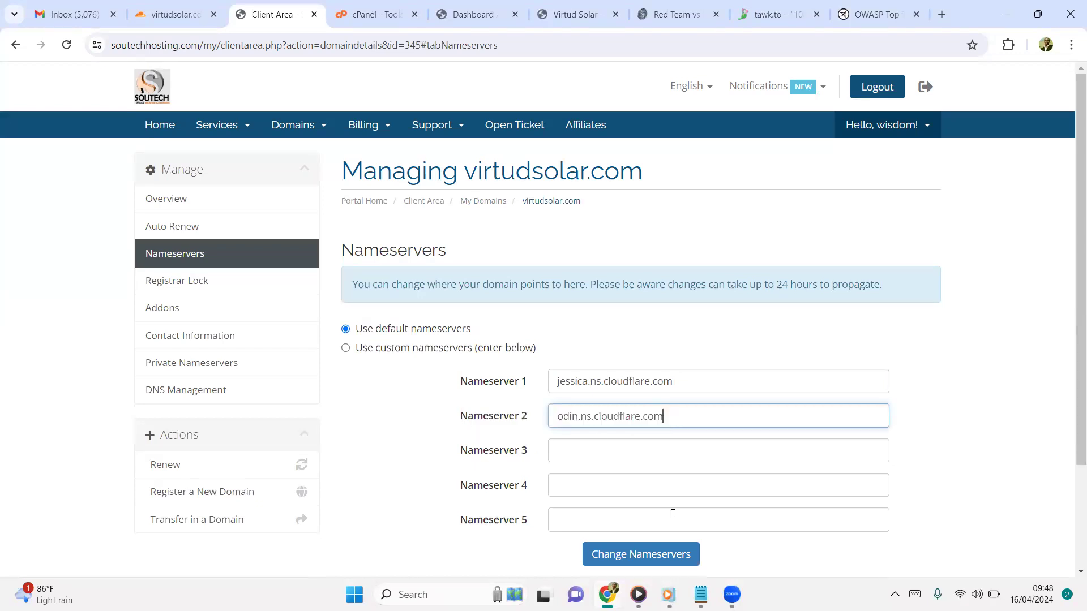
{"action": "left_click", "coordinate": [633, 557]}
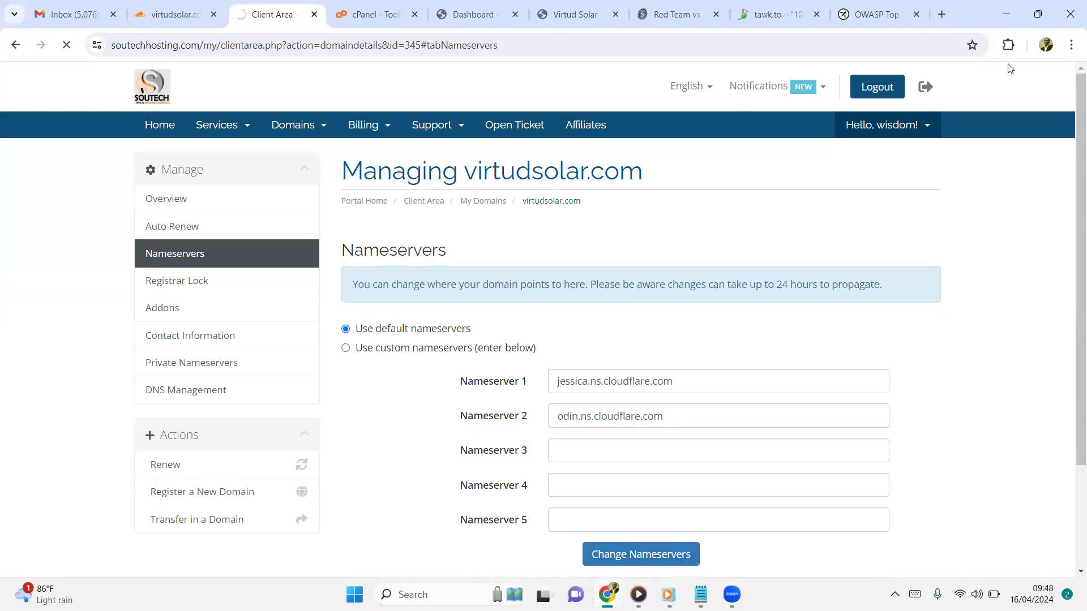